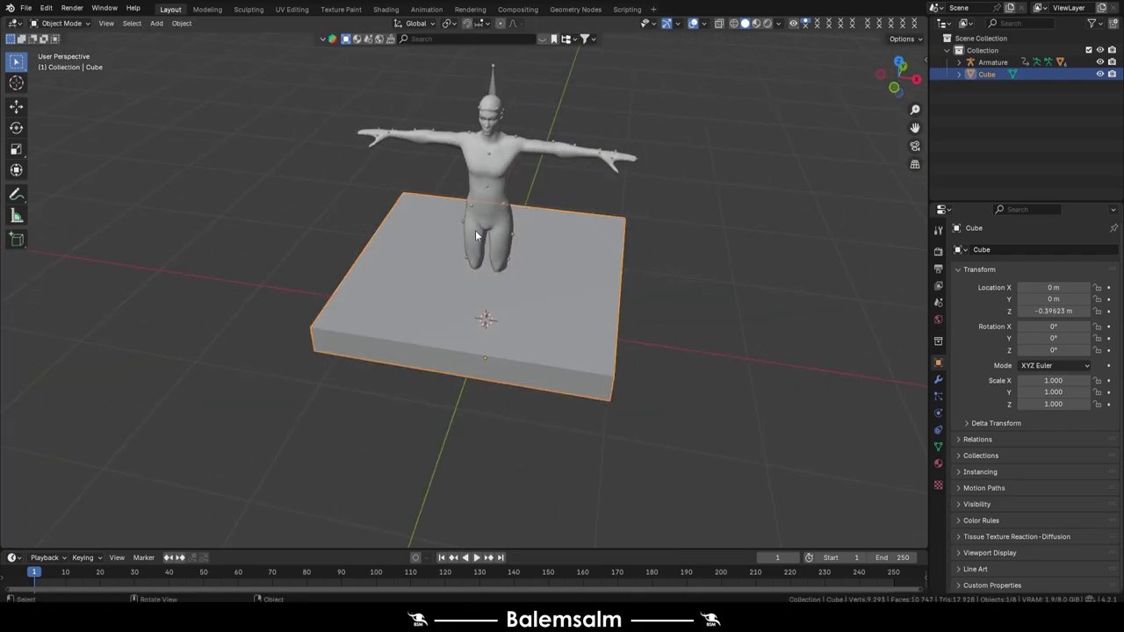
- Rotate the character reference armature 90° on X so it lies flat, viewed from the right
left_click(602, 188)
key("r")
key("x")
key("9")
key("0")
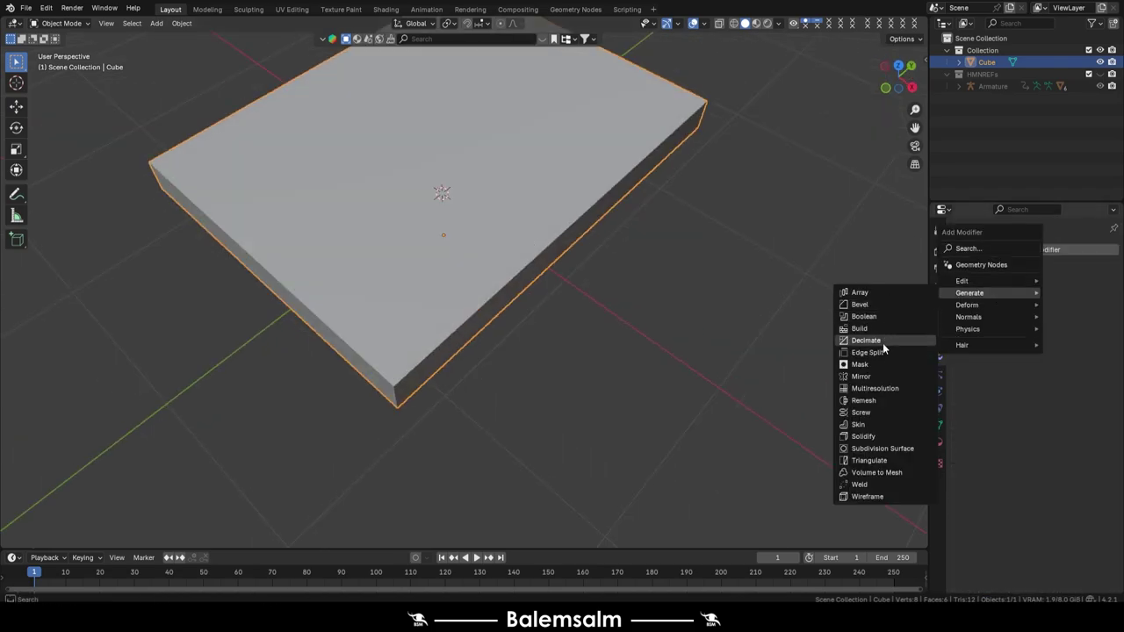
- Add a Subdivision Surface modifier to the slab and insert edge loops scaled along Y
left_click(883, 448)
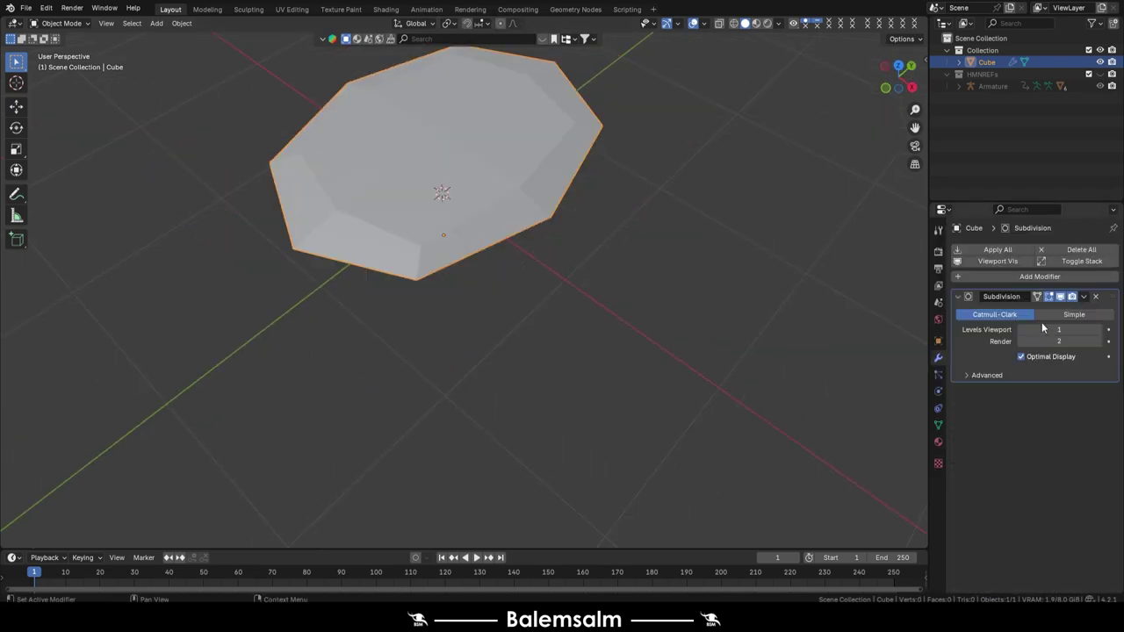
key("Tab")
key("grave")
key("ctrl+r")
key("s")
key("y")
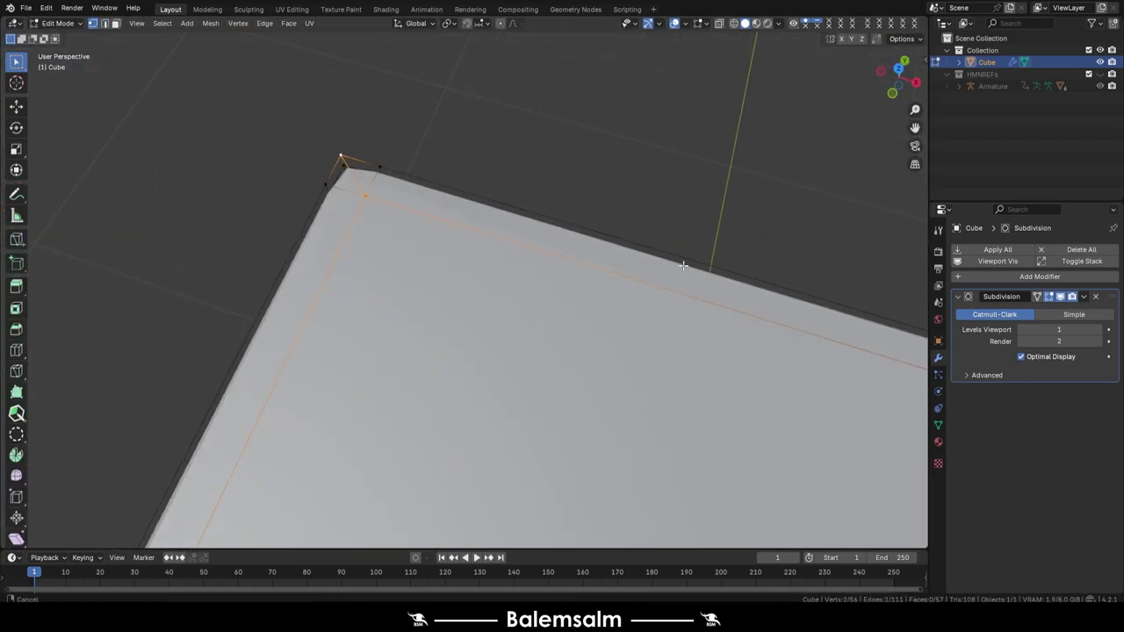
- Add a loop cut around the sides, delete the lower half and mirror the rest on Z
key("ctrl+r")
left_click(562, 222)
key("KP_1")
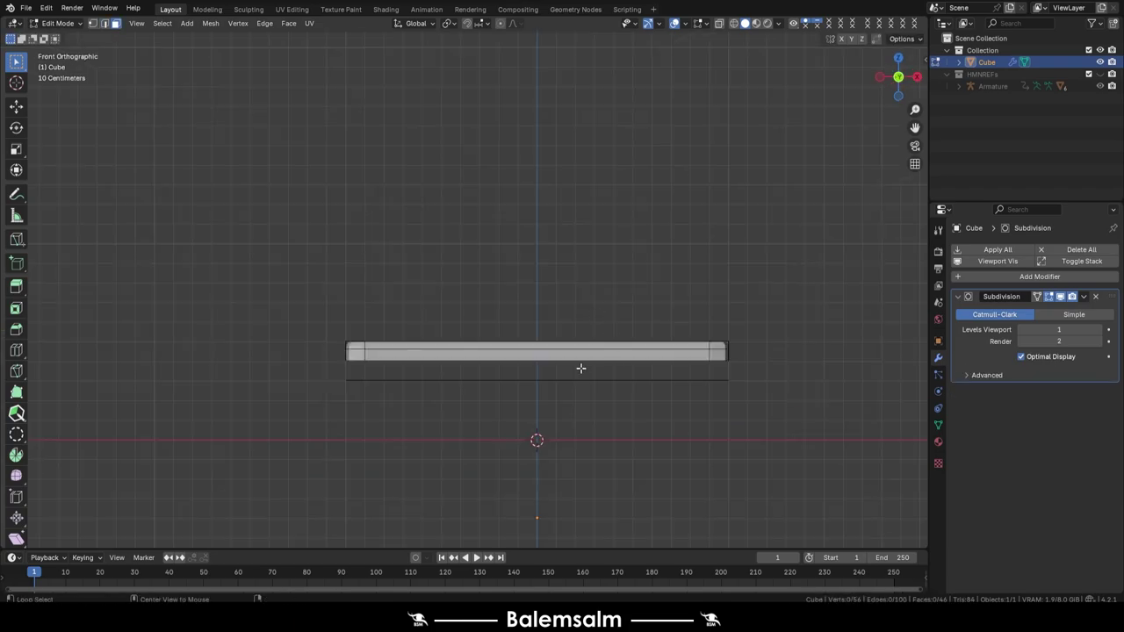
left_click(1044, 369)
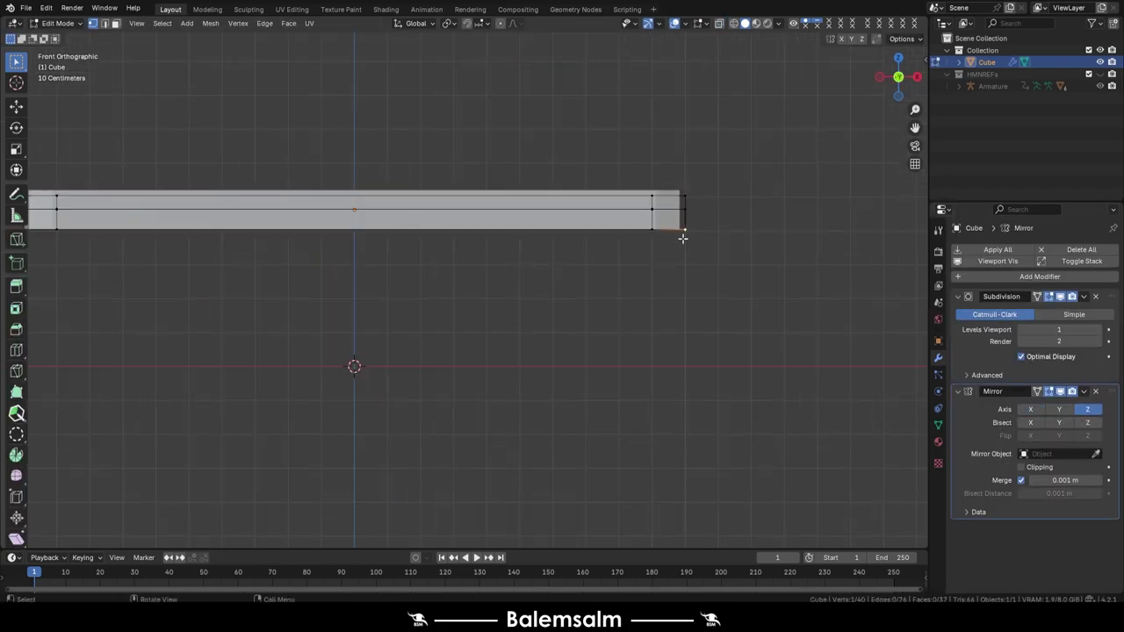
key("shift+a")
- Add a Plain Axes empty as the Mirror centre object and dissolve the corner edges
left_click(255, 209)
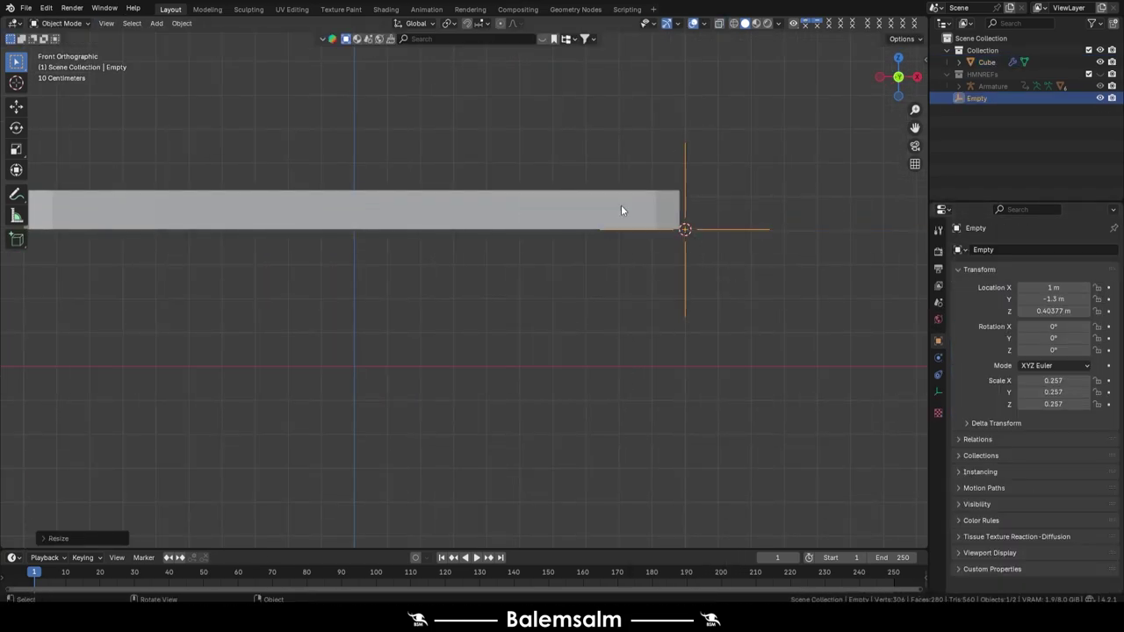
left_click(620, 205)
left_click(1094, 453)
key("x")
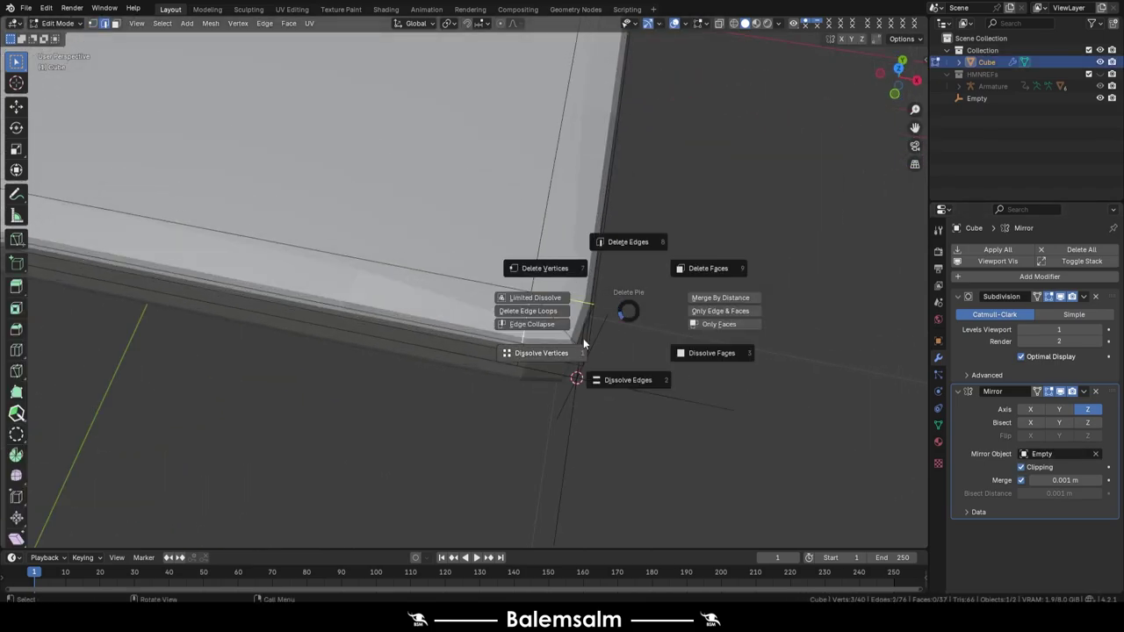
left_click(365, 333)
- Dissolve the remaining edges at the slab's corners
key("x")
left_click(560, 181)
scroll(560, 182, "down", 10)
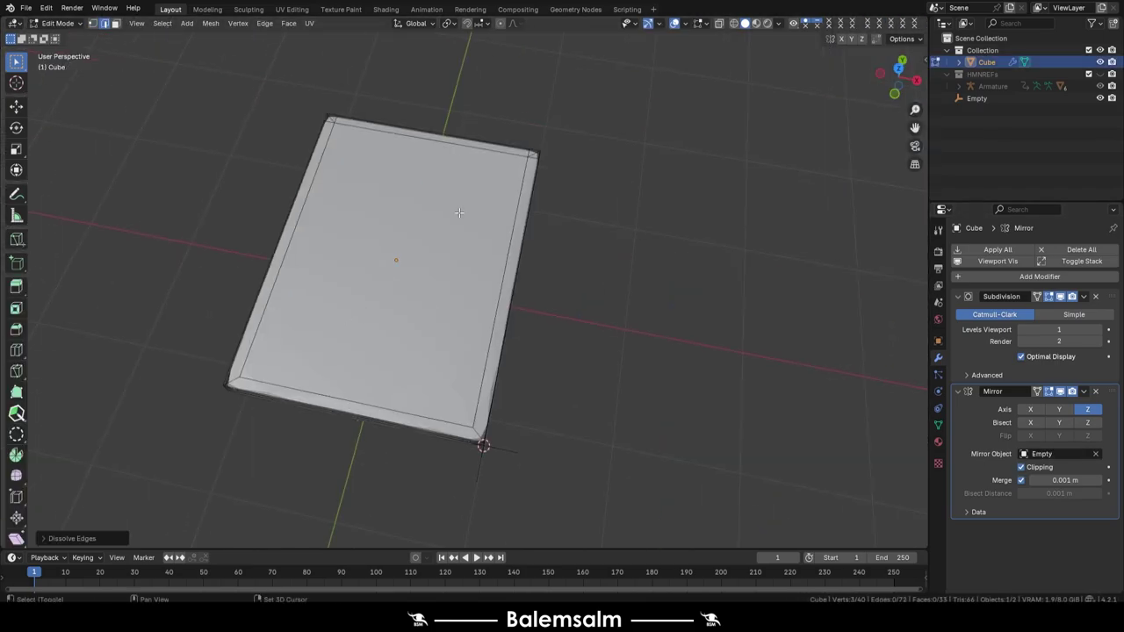
scroll(560, 182, "up", 10)
scroll(560, 181, "down", 10)
middle_click_drag(561, 181, 315, 349)
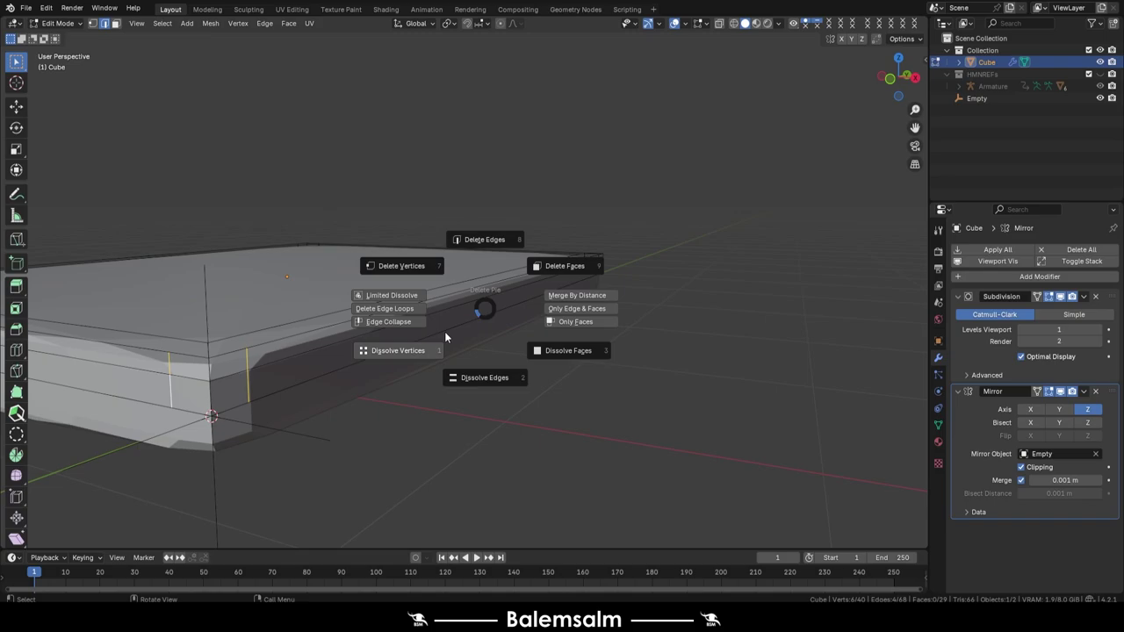
left_click(444, 337)
scroll(747, 331, "down", 5)
scroll(747, 331, "up", 5)
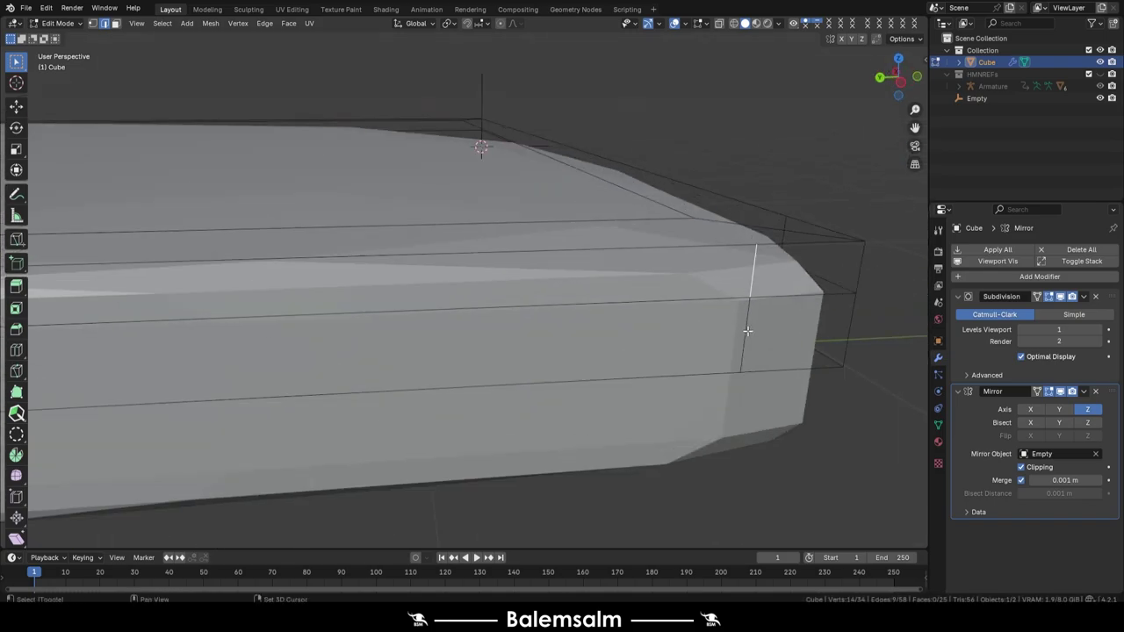
- Add a loop cut along the slab's side and scale it along X
key("x")
key("ctrl+r")
left_click(522, 292)
scroll(521, 291, "down", 5)
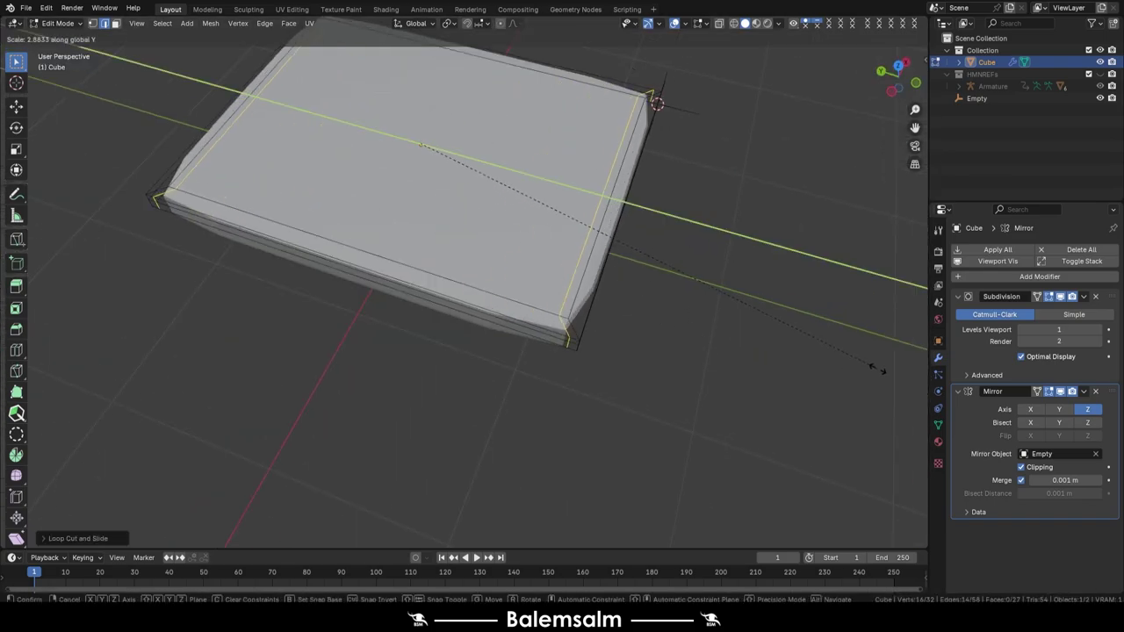
key("x")
scroll(494, 253, "down", 3, "alt")
scroll(224, 413, "up", 5, "alt")
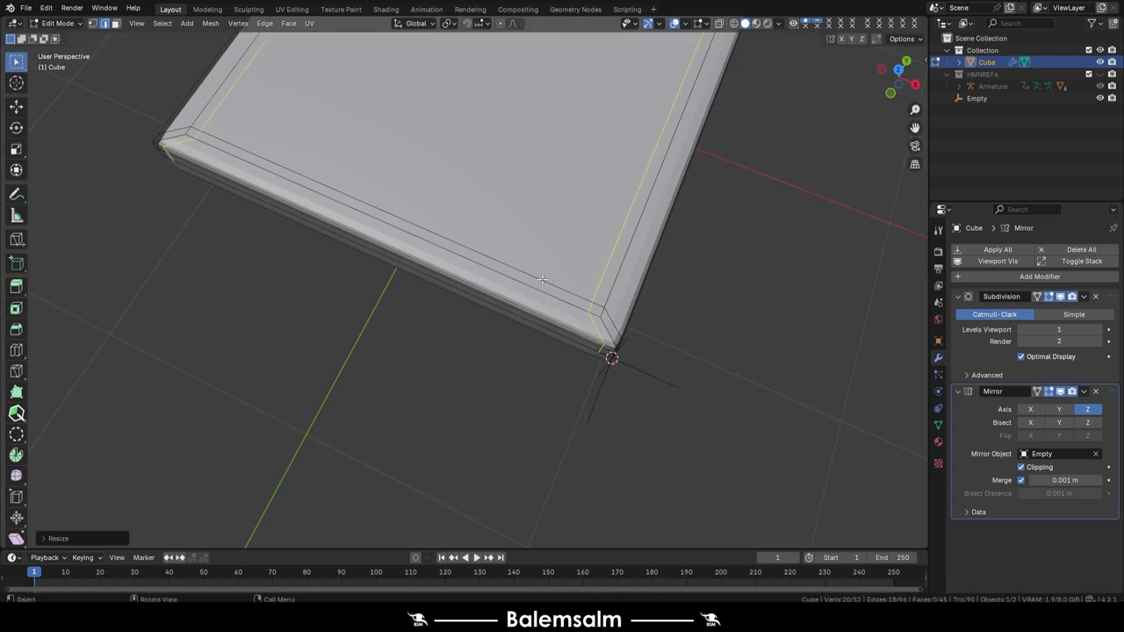
- Return to Object Mode and delete the helper empty
key("Tab")
scroll(287, 251, "down", 3)
middle_click_drag(287, 250, 612, 234)
scroll(613, 235, "up", 3)
mouse_move(422, 505)
middle_mouse_down()
mouse_move(498, 239)
mouse_move(503, 137)
middle_mouse_up()
key("shift+a")
key("Escape")
key("Delete")
left_click(483, 196)
left_click(1083, 391)
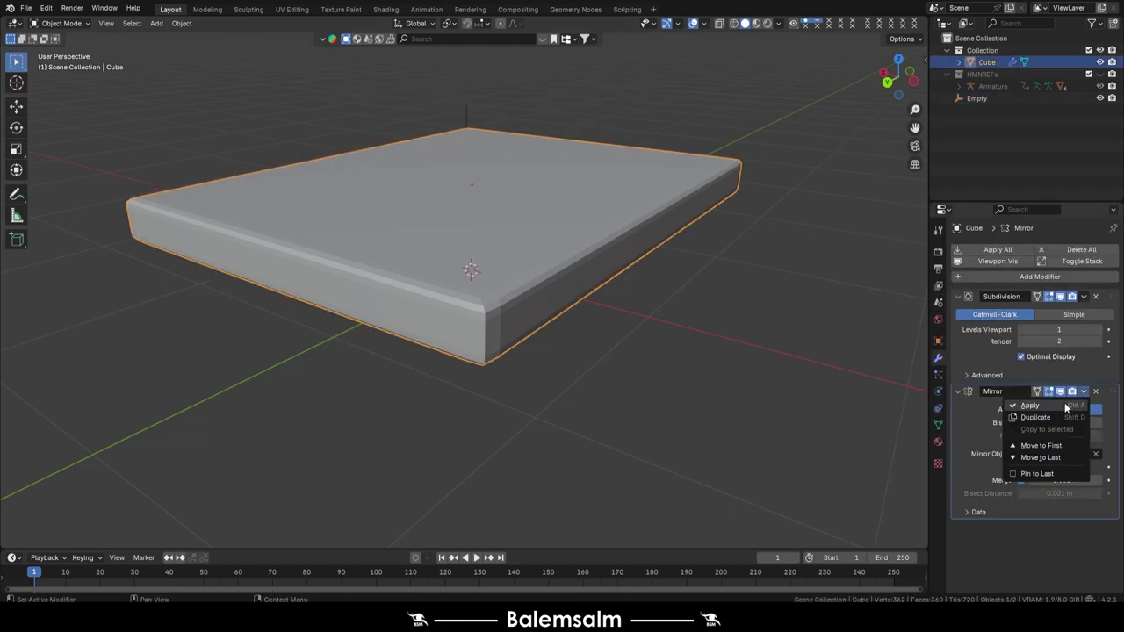
left_click(471, 114)
key("grave")
left_click(449, 272)
- Move the base's lower face in Z and give the base Subdivision smoothing
key("Tab")
scroll(479, 298, "up", 3)
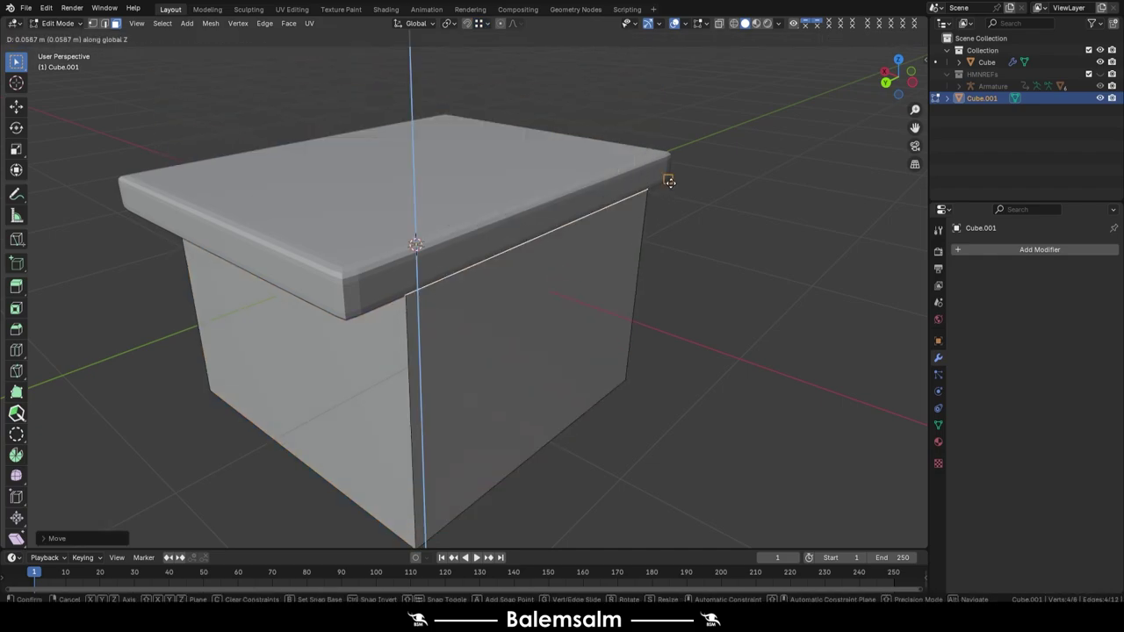
key("g")
key("z")
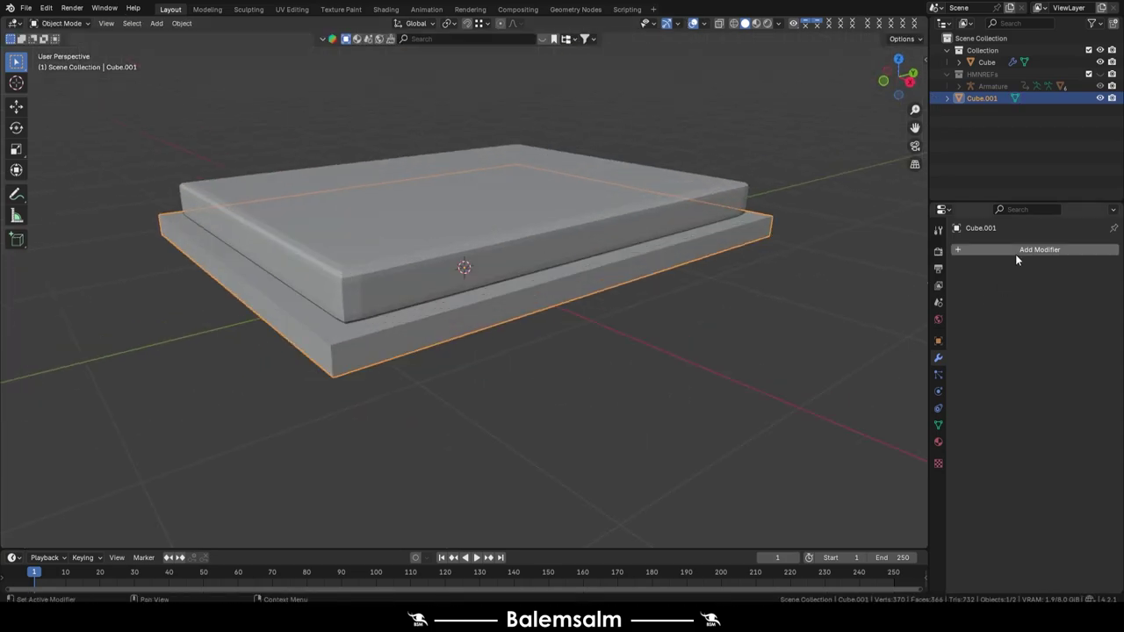
key("ctrl+1")
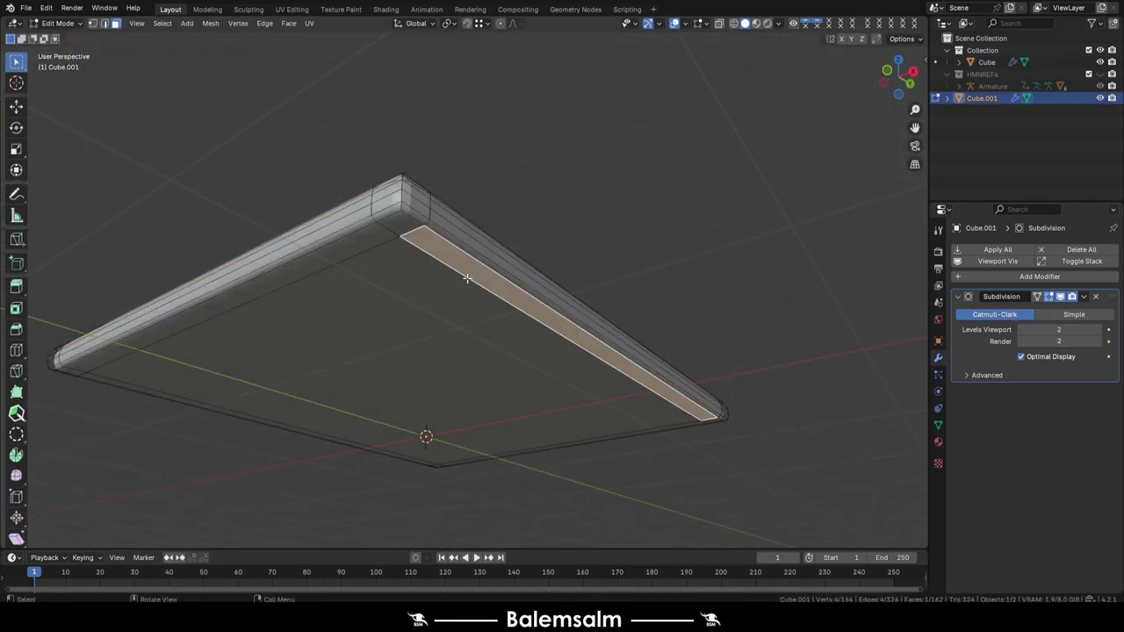
- Inset the base's bottom face, push it in Z, add a rim edge loop and save
left_click_drag(756, 235, 757, 235)
middle_click_drag(757, 235, 790, 285)
left_click(765, 303)
key("g")
key("z")
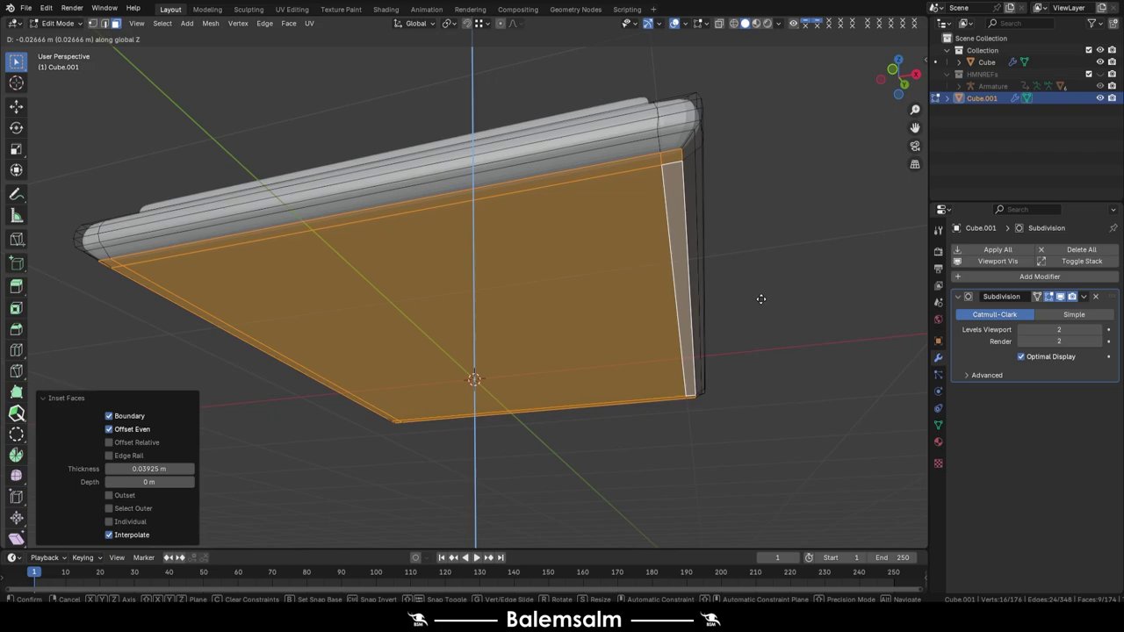
middle_click_drag(759, 322, 375, 169)
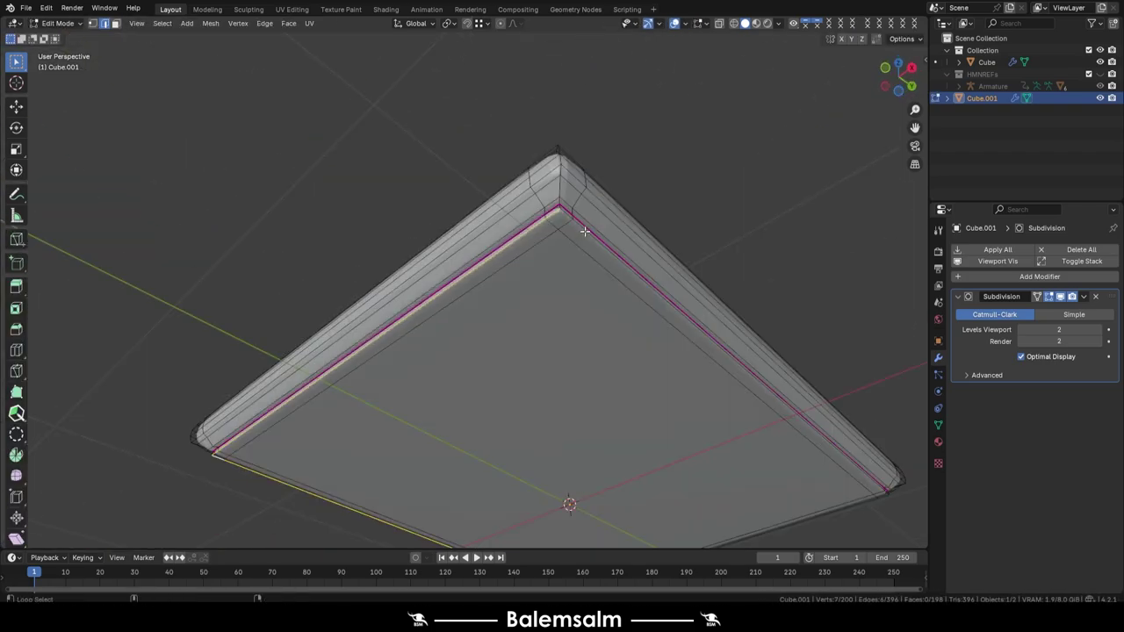
key("Tab")
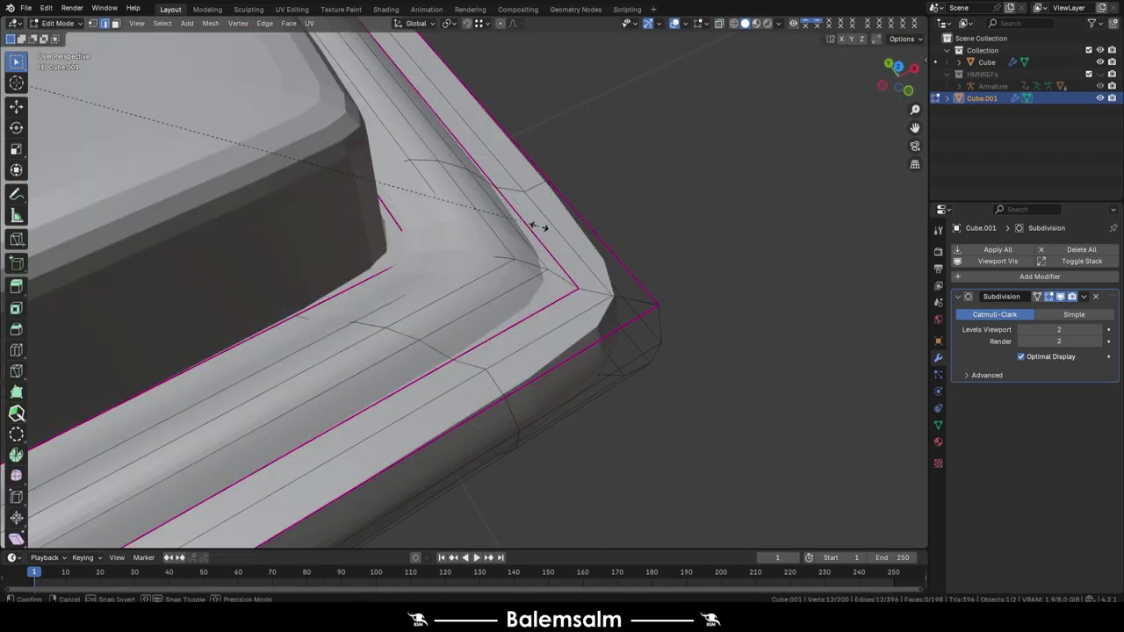
left_click(538, 226)
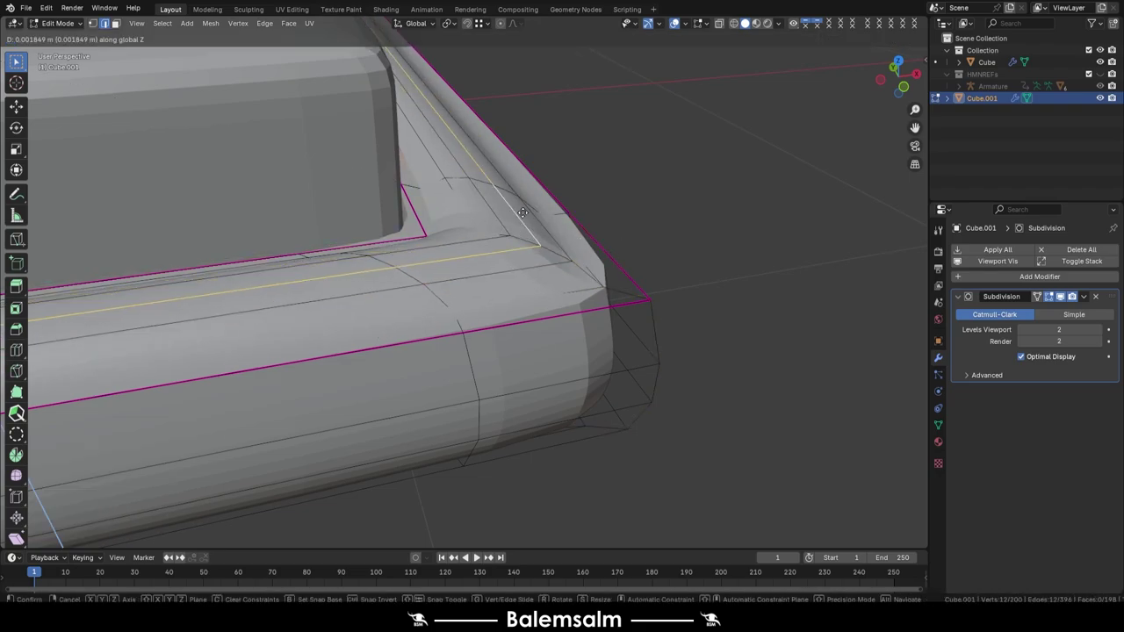
key("ctrl+s")
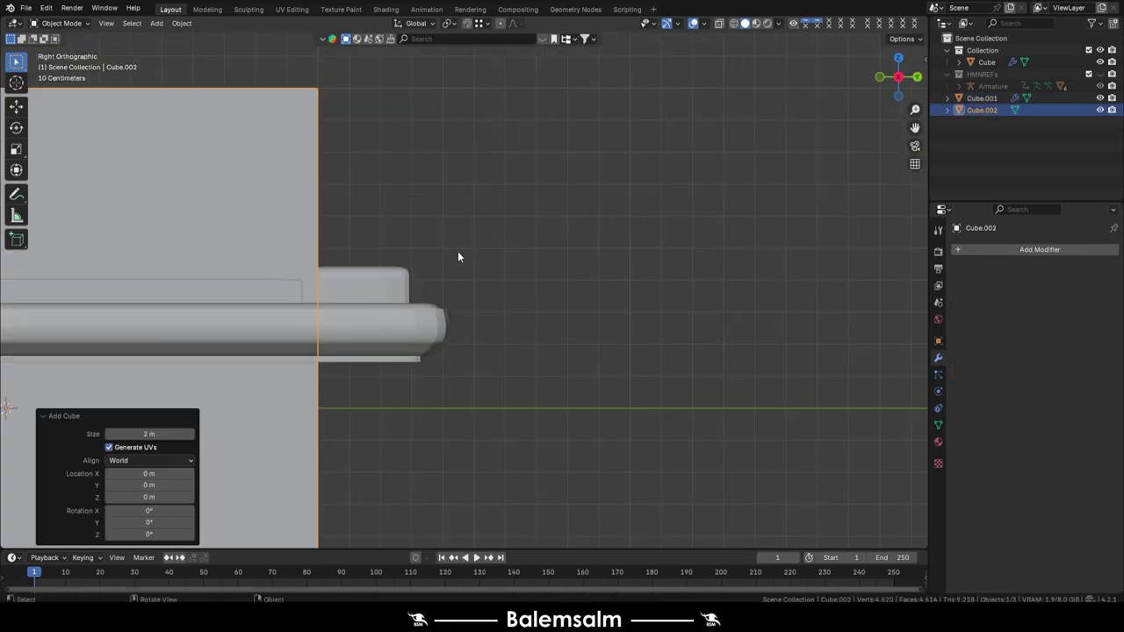
- Flatten the new cube along Y into a thin bar and lower it 0.85 m in Z
key("Tab")
scroll(457, 256, "down", 3)
key("s")
key("y")
key("Tab")
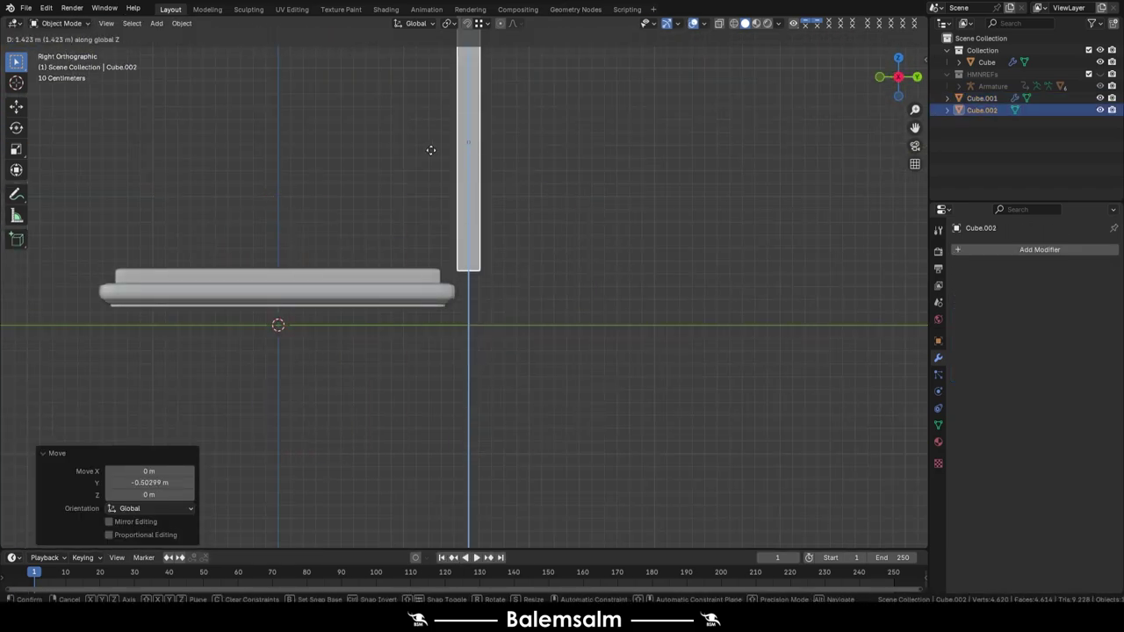
scroll(396, 243, "up", 2)
key("g")
key("z")
left_click(287, 396)
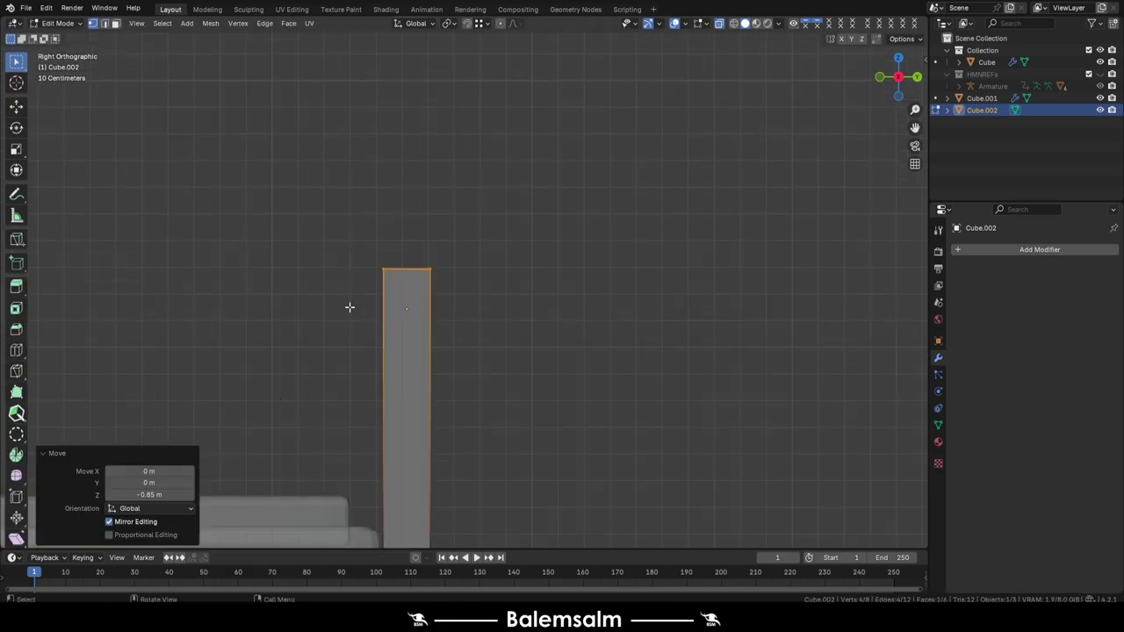
scroll(349, 306, "up", 3)
- Shift the bar along Y and add a loop cut across it
key("g")
key("y")
left_click(364, 431)
mouse_move(363, 431)
middle_mouse_down()
mouse_move(422, 412)
mouse_move(352, 368)
middle_mouse_up()
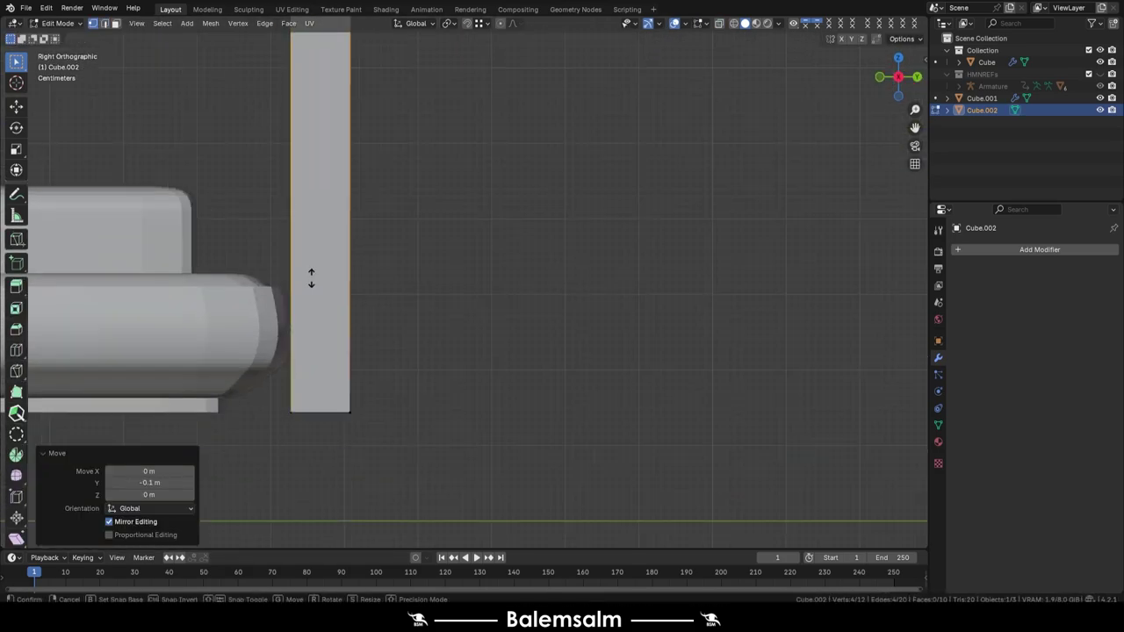
key("ctrl+r")
left_click(308, 360)
key("g")
key("g")
- Move the bar's left edge along Y to shape the headboard
left_click(351, 328)
key("g")
key("y")
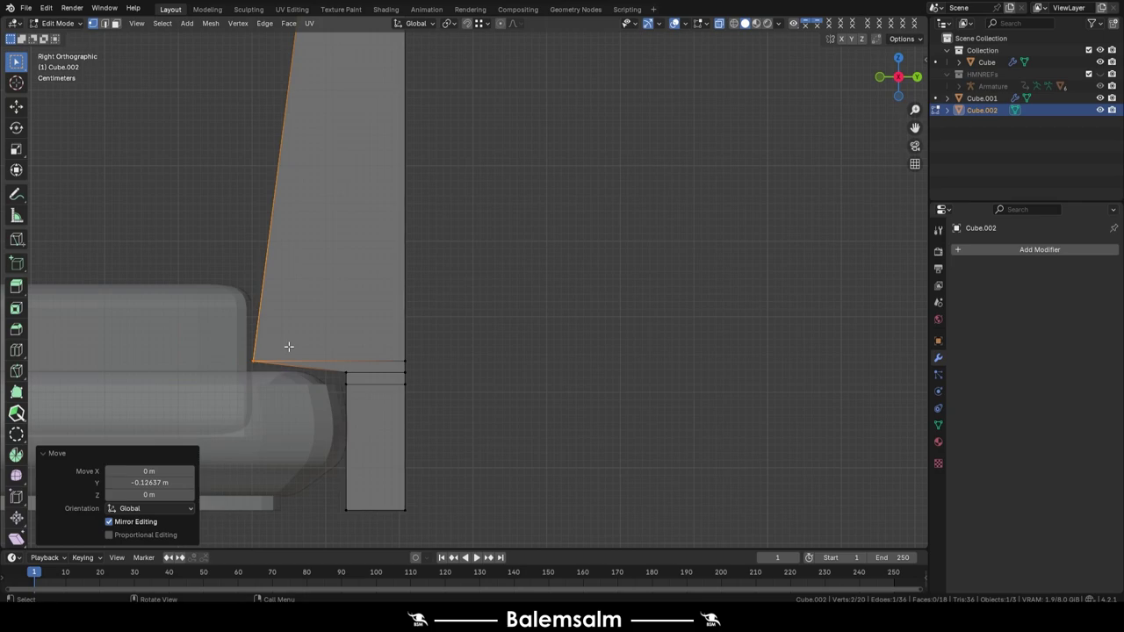
scroll(288, 343, "down", 2)
scroll(263, 421, "up", 3)
left_click(274, 500)
scroll(373, 332, "down", 2)
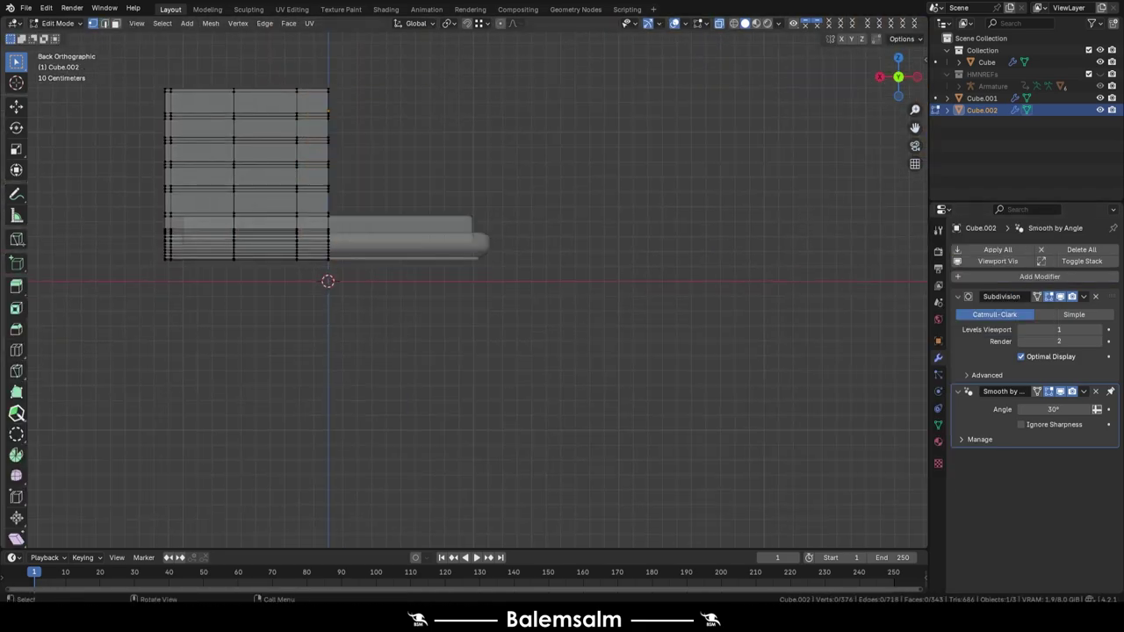
- Add a Mirror modifier to the headboard and round its lower corner
left_click(1038, 275)
left_click(878, 369)
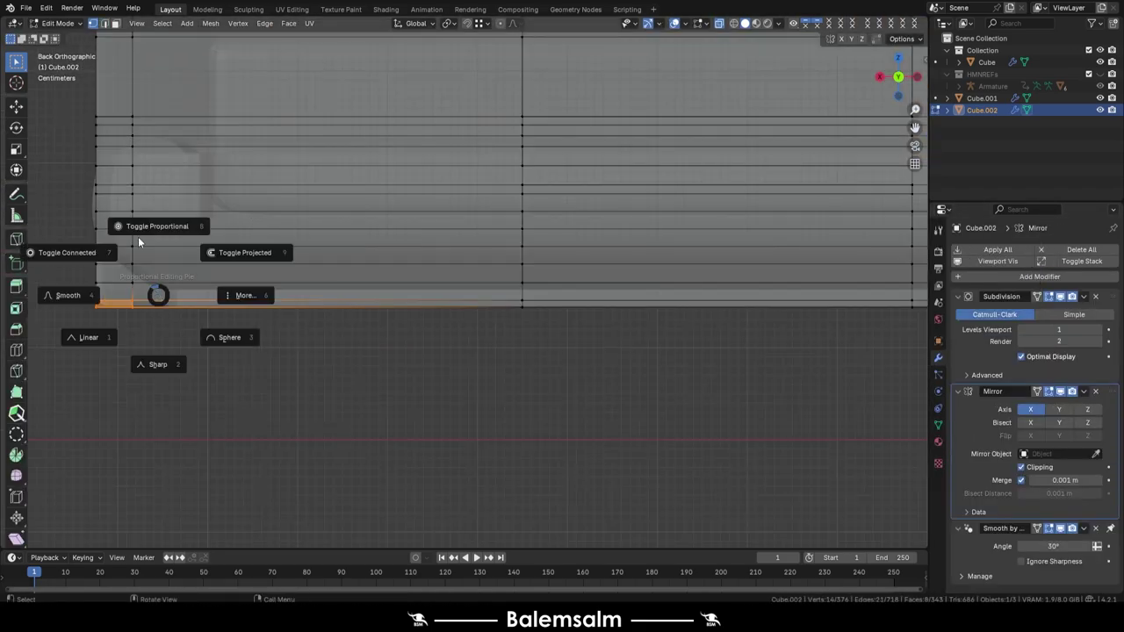
scroll(205, 323, "down", 10)
left_click(164, 321)
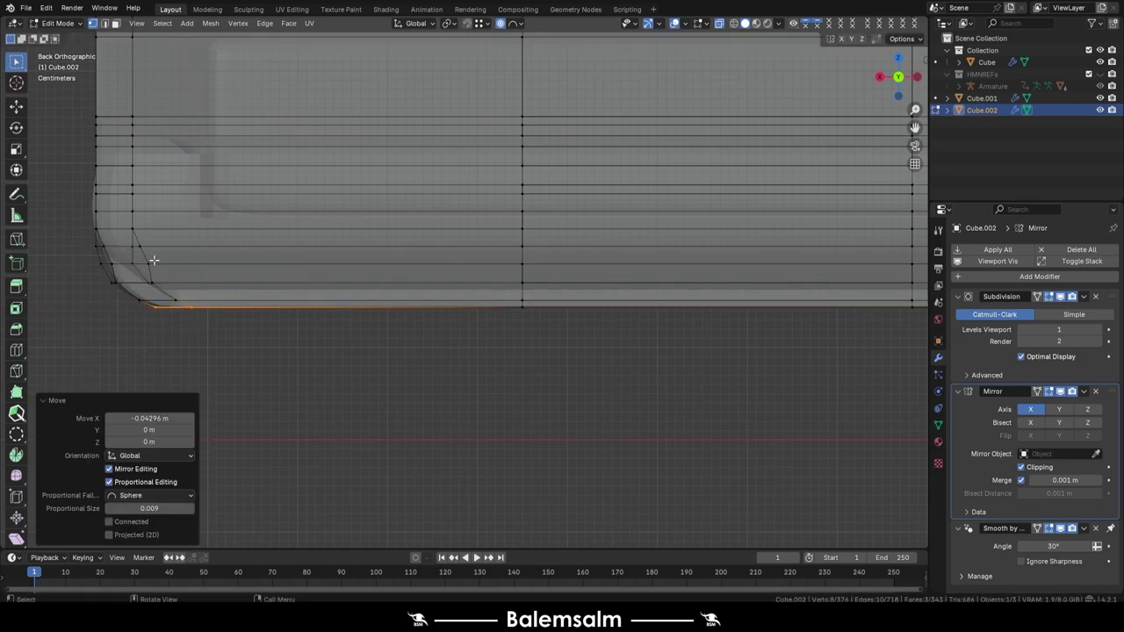
left_click(131, 249)
key("Tab")
- Select all bed objects and move them vertically, viewed from the front
mouse_move(131, 252)
middle_mouse_down()
mouse_move(247, 268)
mouse_move(318, 297)
mouse_move(384, 233)
middle_mouse_up()
key("KP_1")
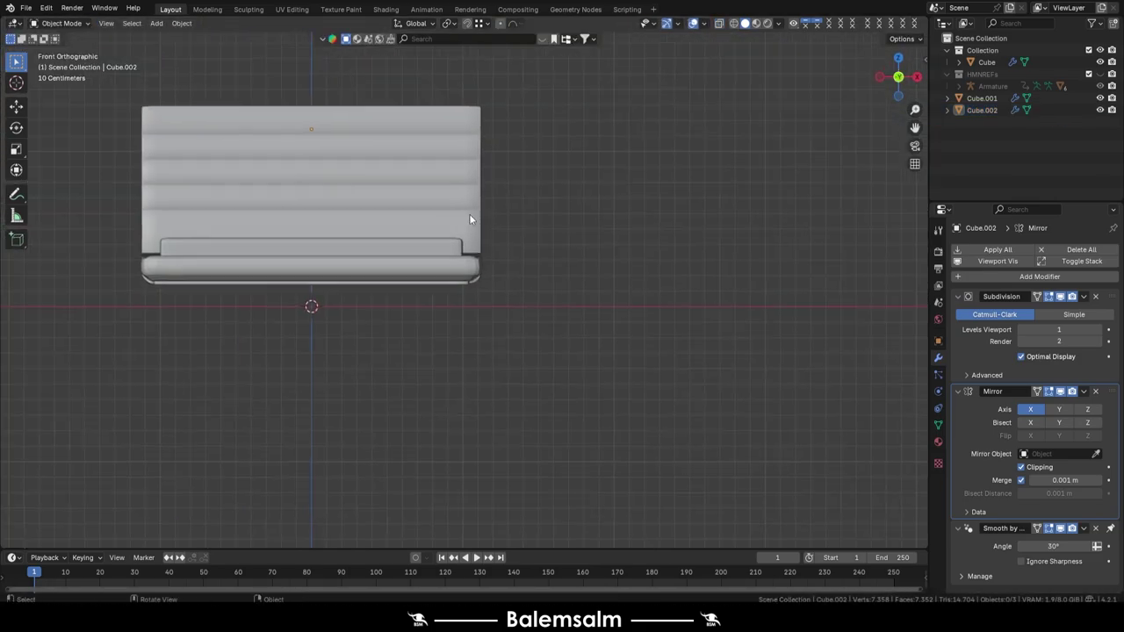
scroll(310, 306, "up", 4)
key("a")
key("g")
key("z")
- Add a new cylinder beneath the bed and set its vertex count
middle_click_drag(562, 263, 520, 180)
key("KP_7")
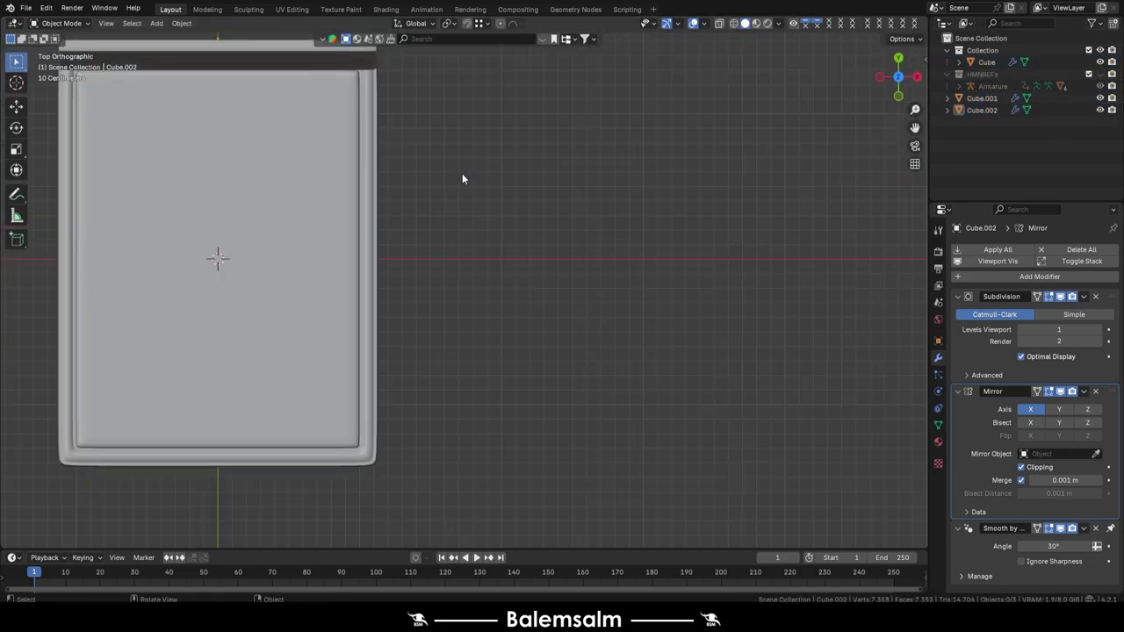
key("ctrl+KP_7")
double_click(159, 393)
type("2")
key("Return")
- Shrink the cylinder to leg thickness and move it toward a bed corner
key("s")
scroll(213, 322, "up", 4)
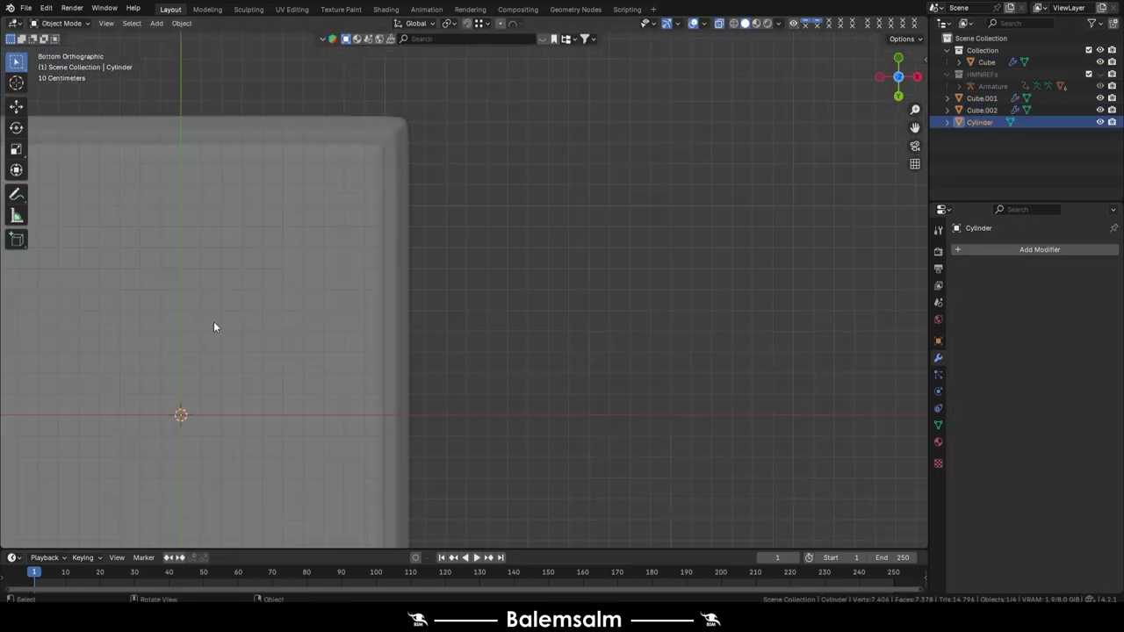
key("g")
left_click(272, 214)
key("g")
left_click(290, 219)
middle_click_drag(290, 220, 377, 290)
- Move the leg's end cap vertically to give it a slanted shape
key("Tab")
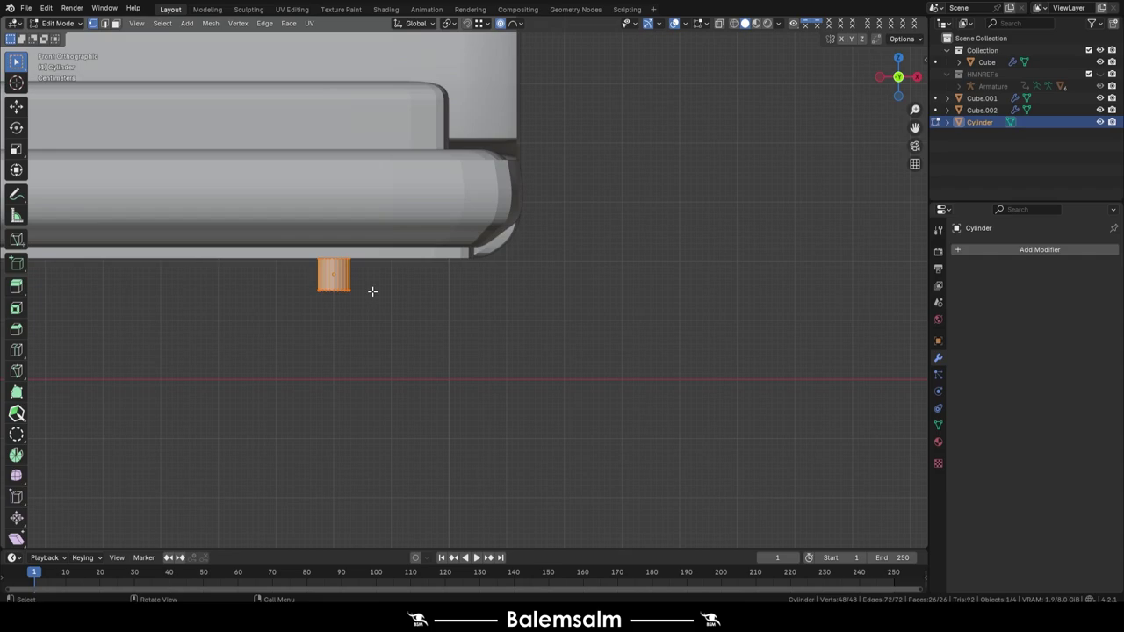
key("ctrl+KP_7")
key("g")
left_click(388, 286)
key("g")
key("KP_1")
key("z")
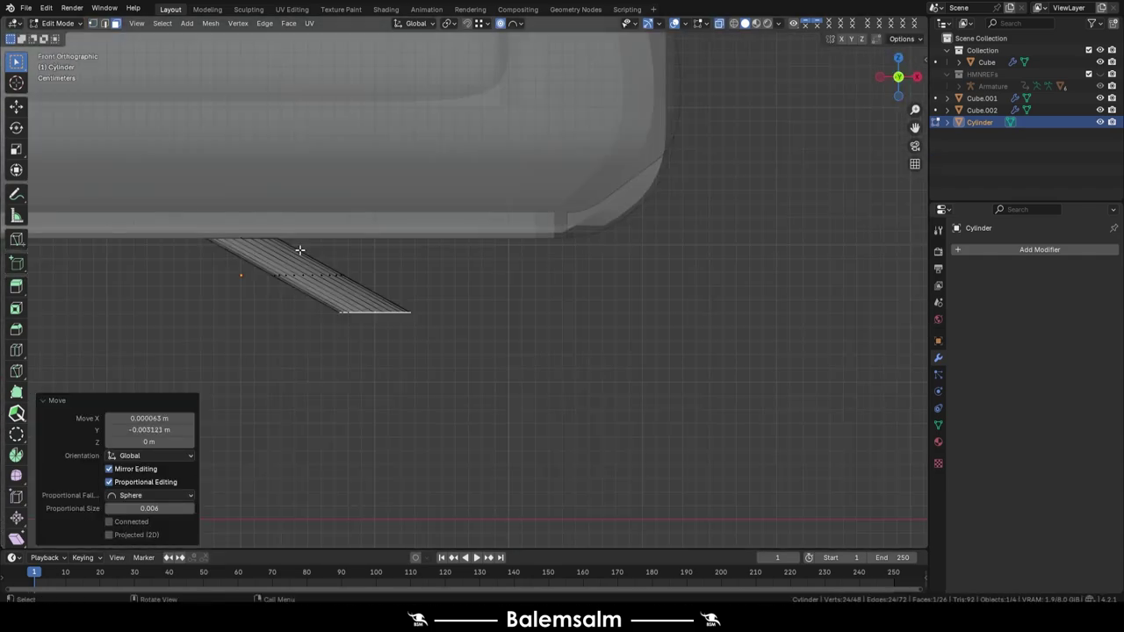
left_click(625, 296)
- Widen the ring at the leg's foot with proportional editing off
left_click(515, 252)
mouse_move(515, 252)
middle_mouse_down()
mouse_move(396, 308)
mouse_move(439, 326)
middle_mouse_up()
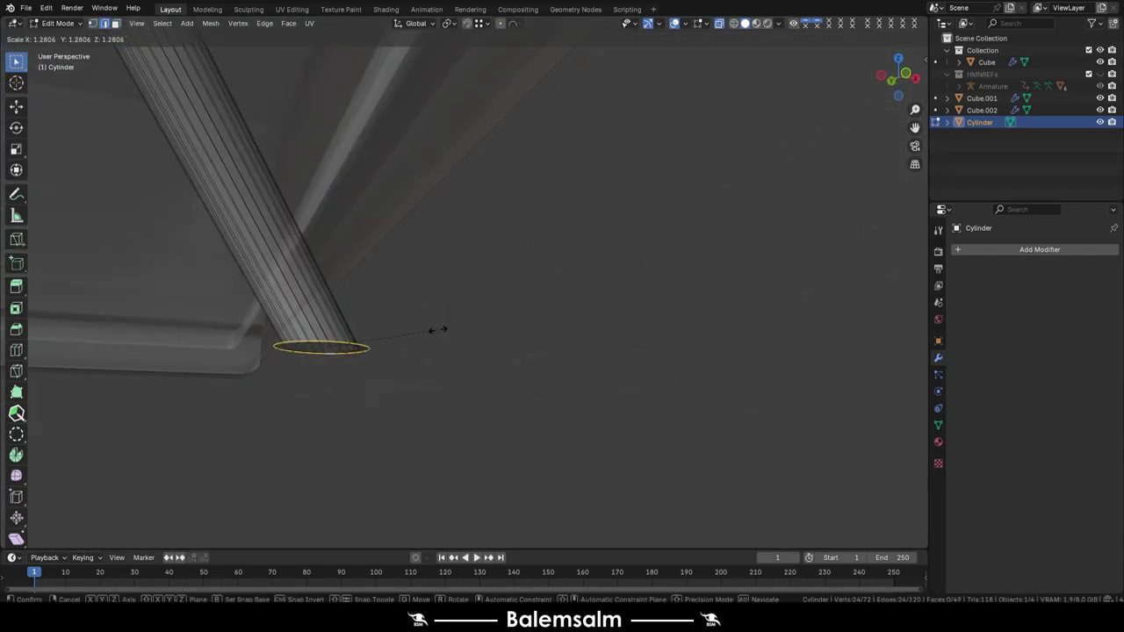
scroll(351, 263, "up", 3)
left_click(295, 139, "alt")
left_click(424, 169)
- Move the finished leg into its corner under the bed
key("Tab")
scroll(314, 284, "down", 4)
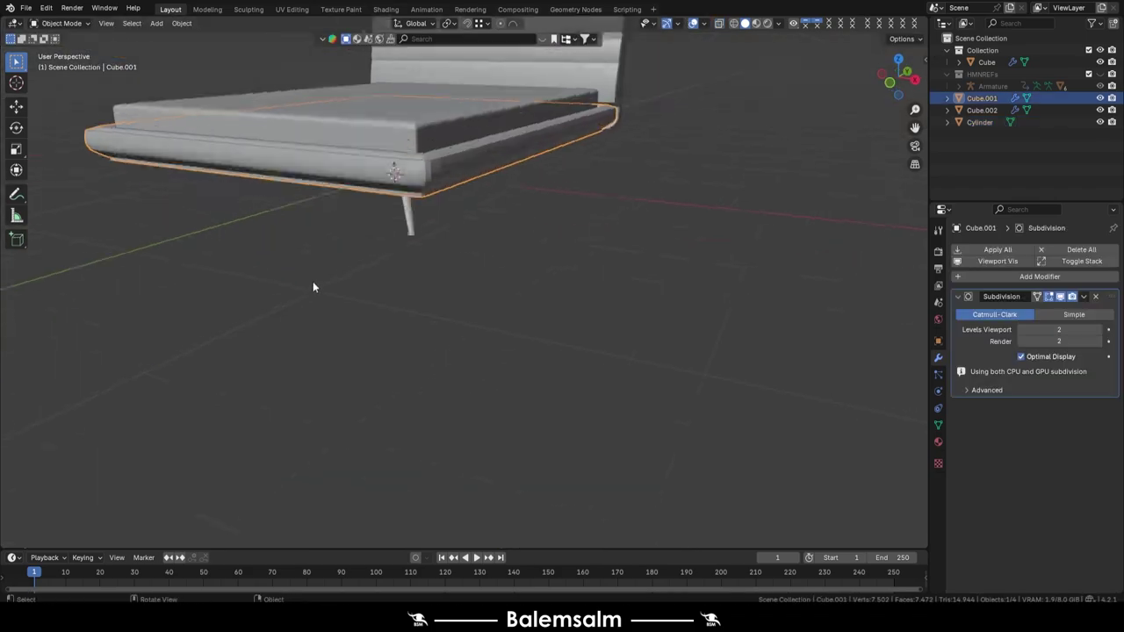
key("ctrl+KP_7")
scroll(404, 219, "up", 3)
key("g")
middle_click_drag(400, 204, 527, 264)
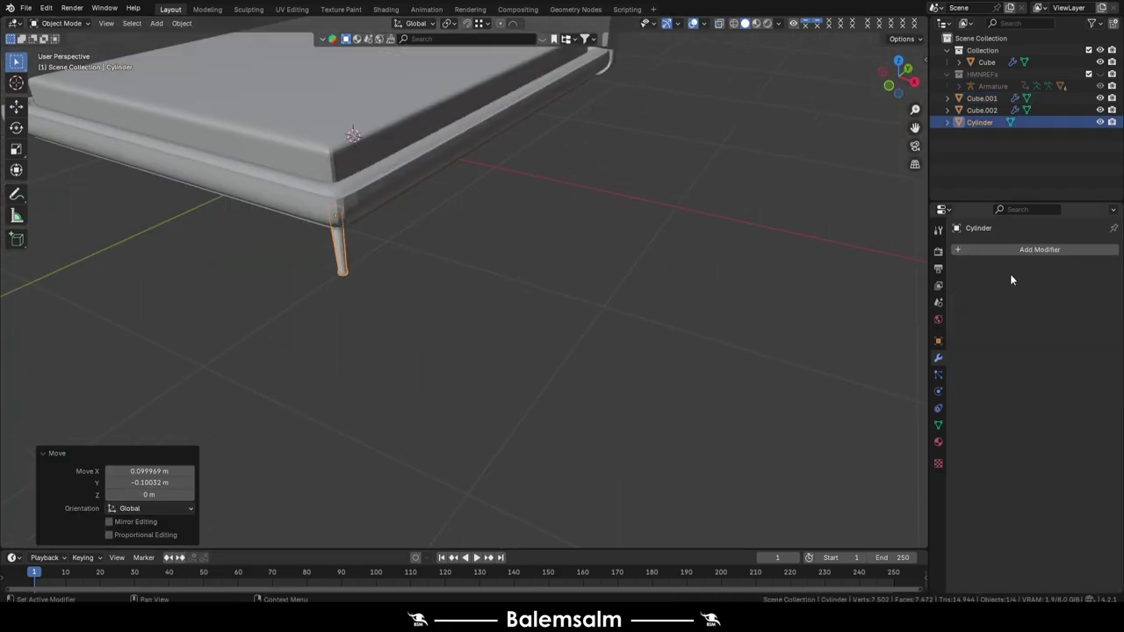
- Mirror the leg on X and Y around the Cube object to get four legs
left_click(1040, 249)
left_click(1080, 352)
left_click(1058, 315)
left_click(1058, 358)
mouse_move(463, 136)
middle_mouse_down()
mouse_move(480, 235)
mouse_move(480, 153)
mouse_move(441, 201)
middle_mouse_up()
- Add a cylinder pin, shrink it into a small disc and delete its cap face
key("shift+a")
left_click(376, 321)
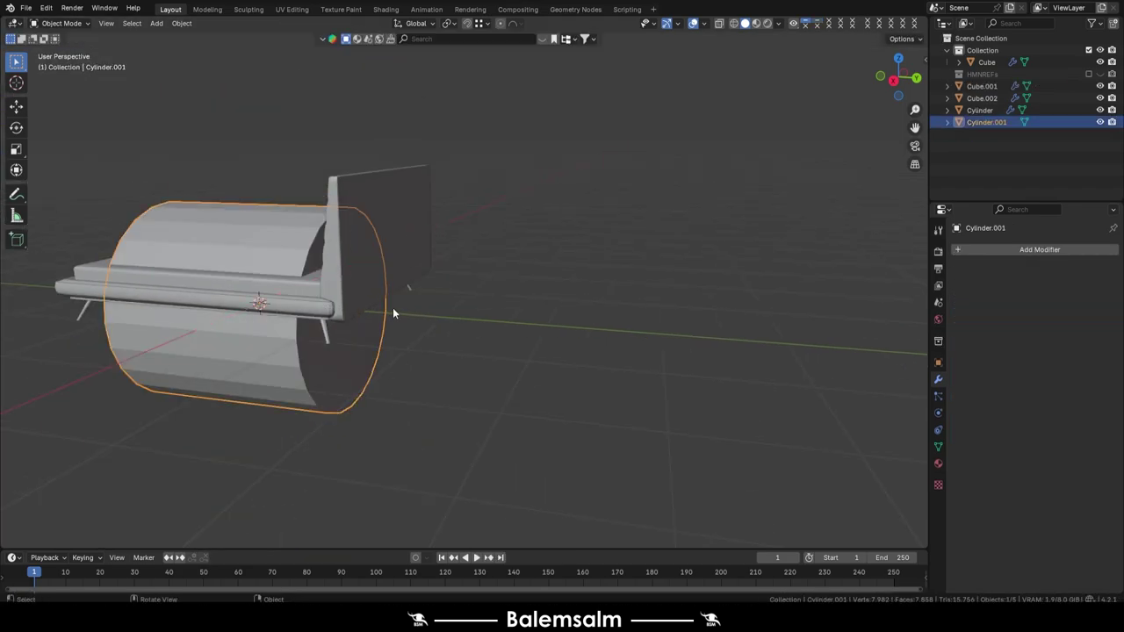
key("Tab")
key("KP_3")
key("s")
left_click(376, 288)
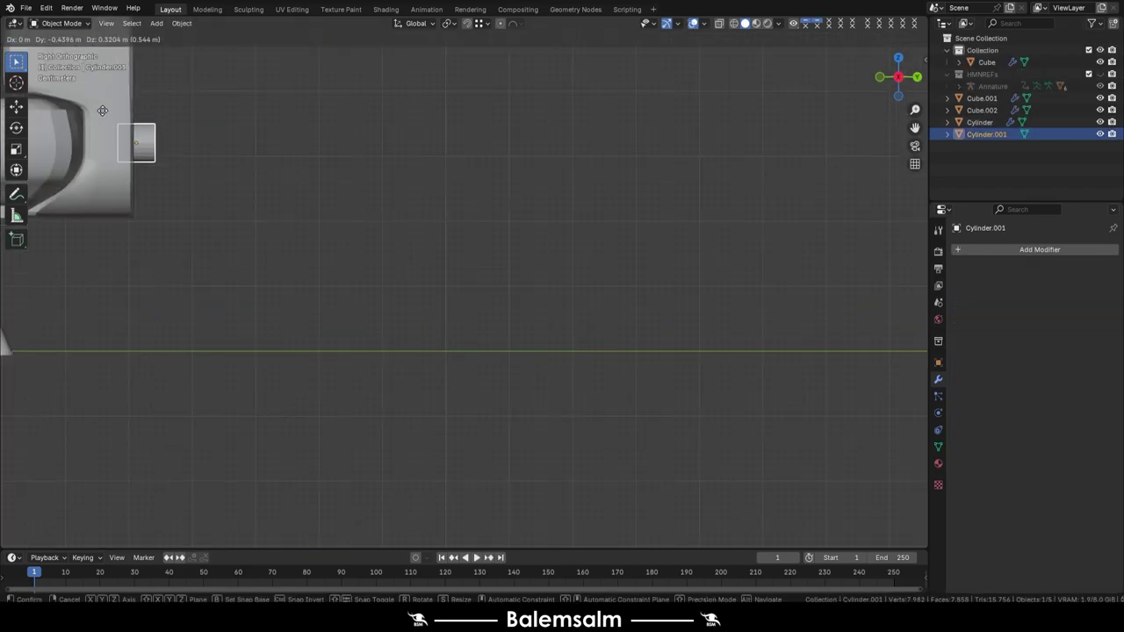
scroll(345, 208, "up", 5)
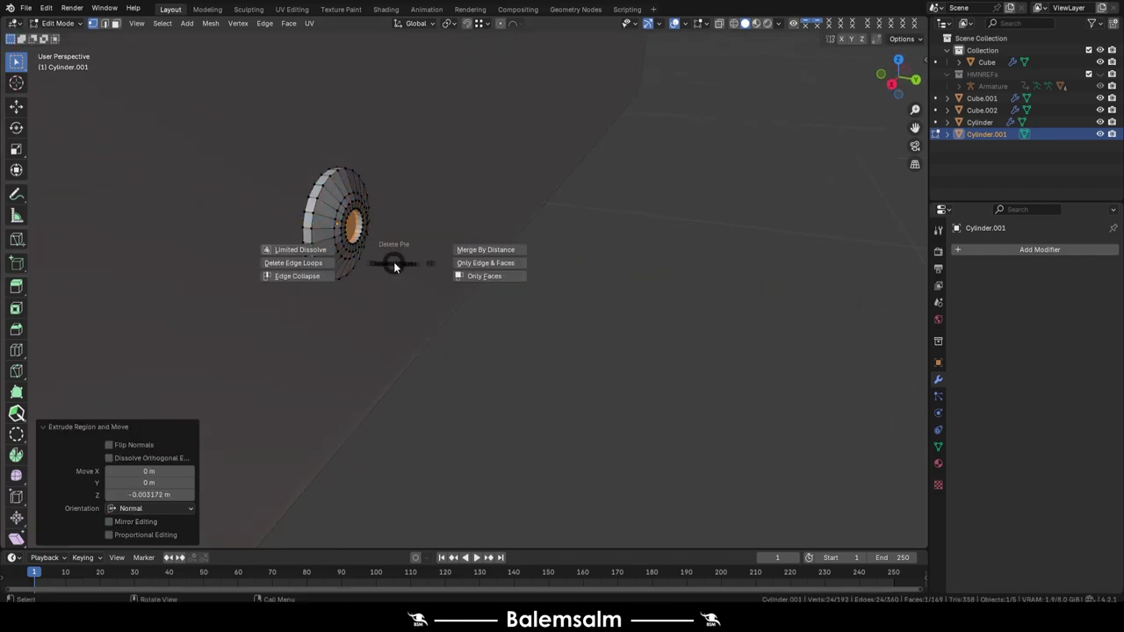
left_click(483, 276)
middle_click_drag(484, 275, 320, 225)
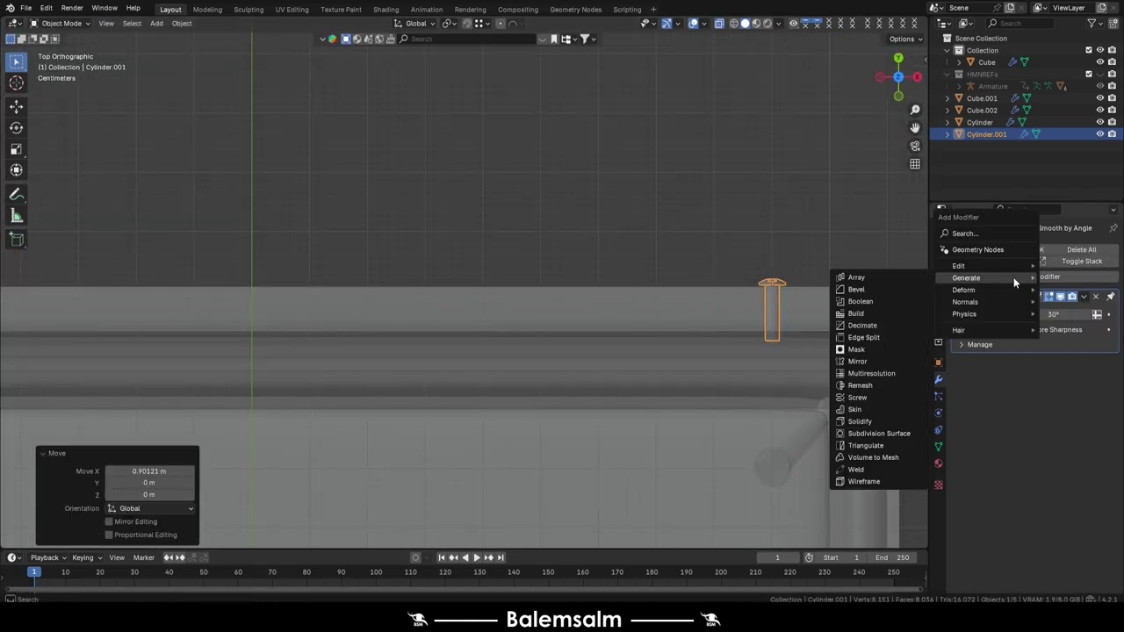
- Repeat the pin four times along the headboard with an Array modifier, X offset factor -13
left_click(856, 276)
double_click(1055, 365)
type("-10.000")
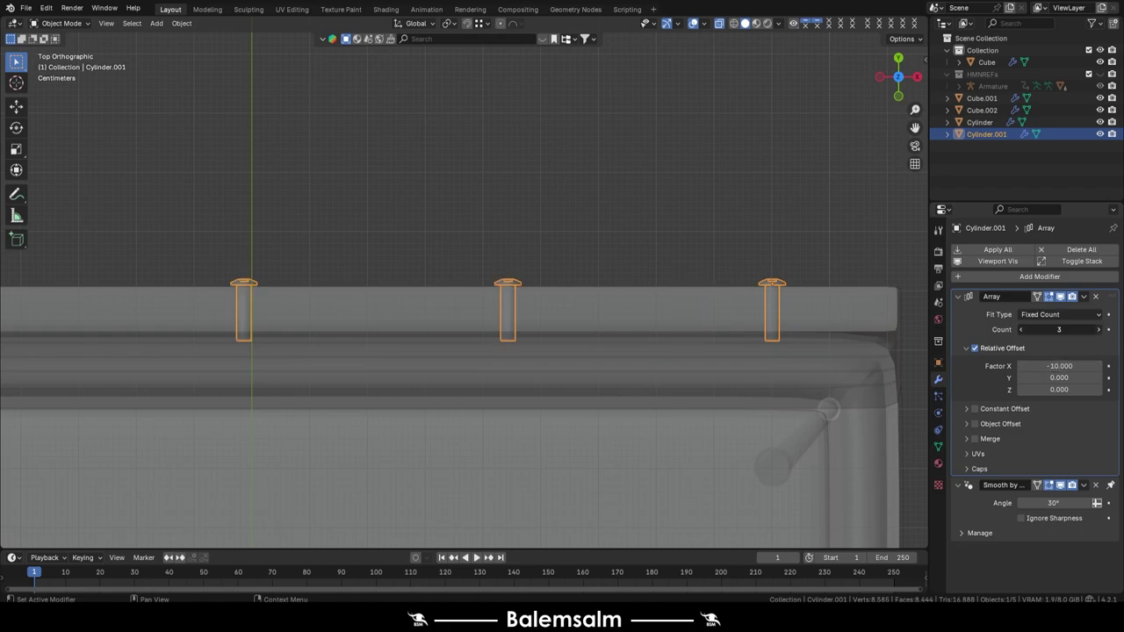
double_click(1056, 365)
type("-")
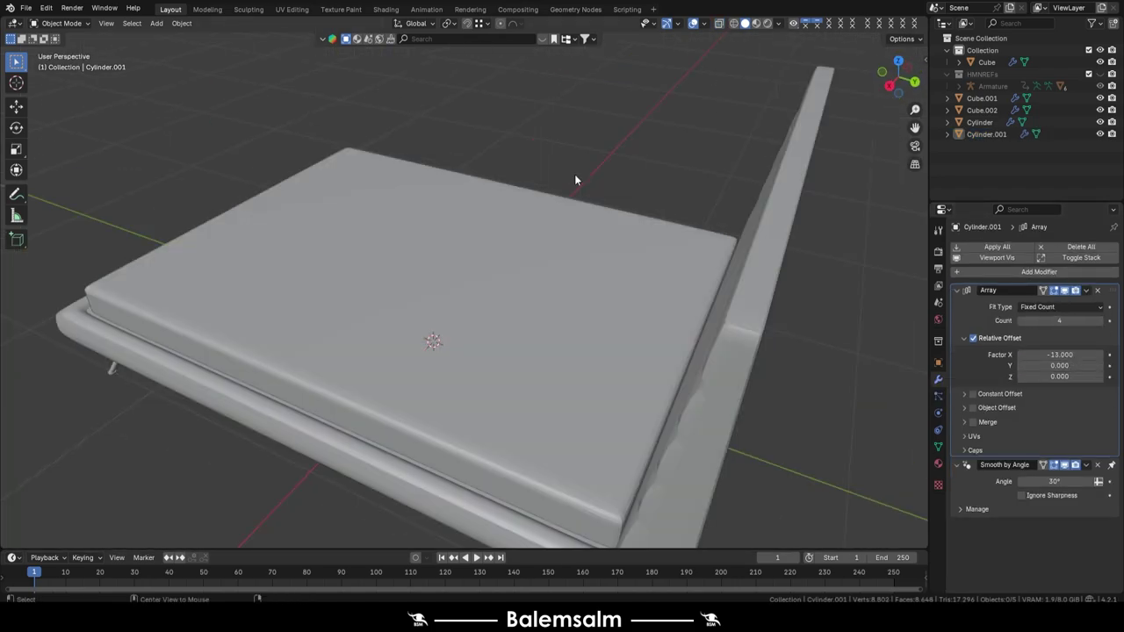
- Edge-slide a loop along the headboard (Cube.002)
mouse_move(574, 173)
middle_mouse_down()
mouse_move(439, 106)
mouse_move(452, 186)
middle_mouse_up()
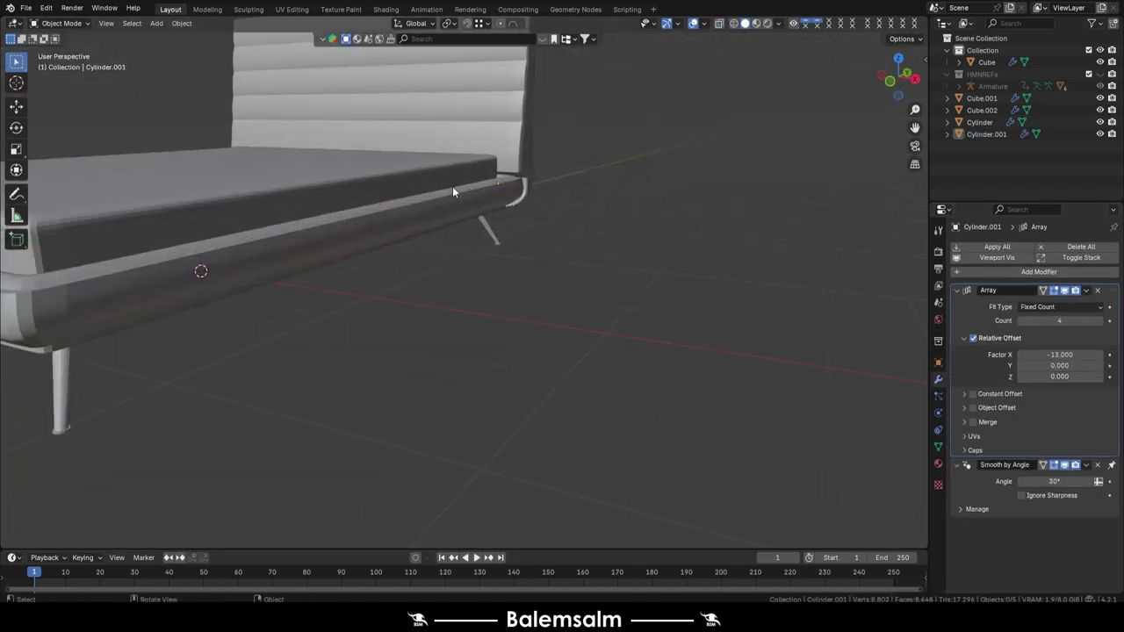
left_click(617, 131)
key("Tab")
middle_click_drag(617, 132, 527, 219)
key("g")
key("g")
left_click(507, 266)
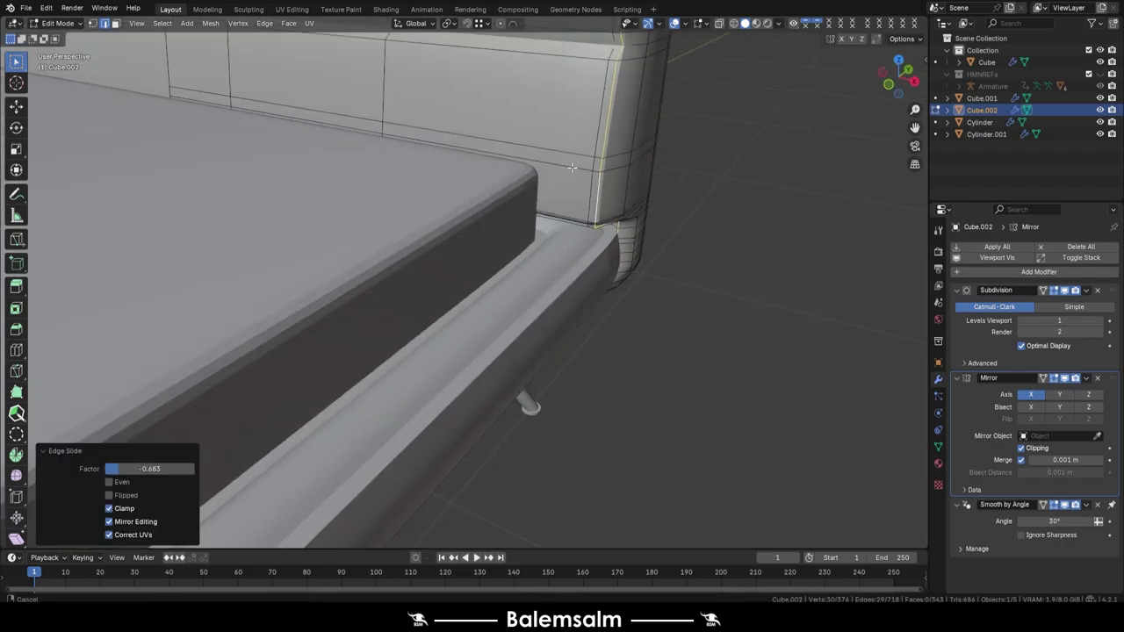
key("g")
key("g")
left_click(507, 265)
middle_click_drag(508, 266, 461, 261)
- Set the headboard's smoothing angle to 50°
key("Tab")
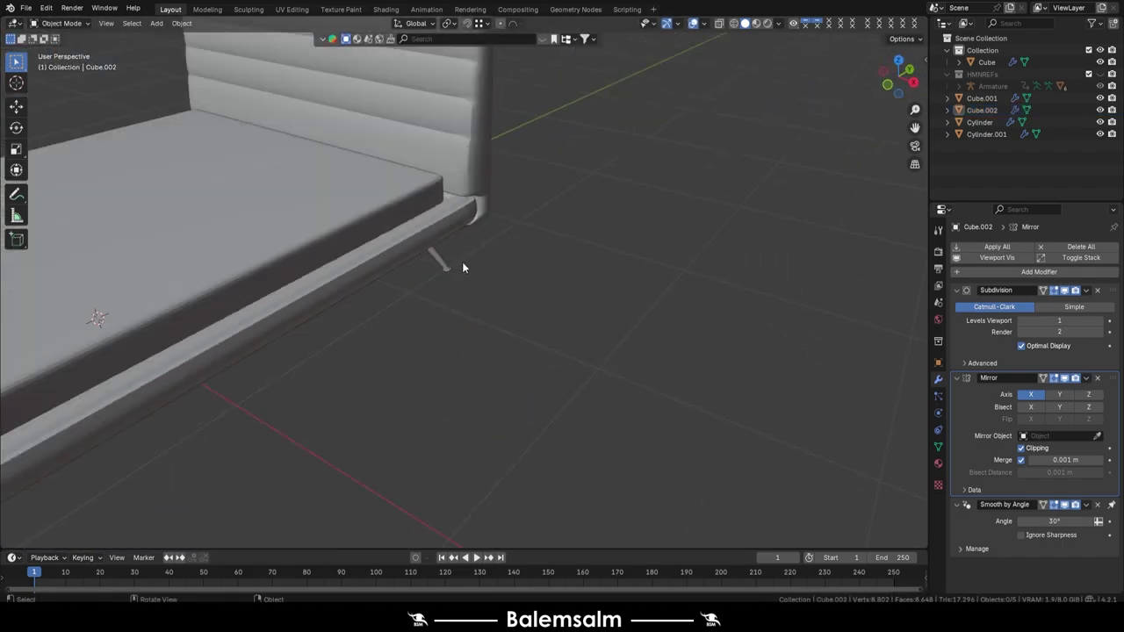
scroll(461, 262, "down", 4)
double_click(1050, 518)
key("Return")
mouse_move(615, 263)
middle_mouse_down()
mouse_move(633, 102)
mouse_move(482, 206)
mouse_move(337, 154)
mouse_move(407, 224)
middle_mouse_up()
- Save the file, add a new cube, shrink it and raise it along Z
key("ctrl+s")
scroll(407, 224, "up", 2)
key("shift+a")
left_click(394, 221)
key("grave")
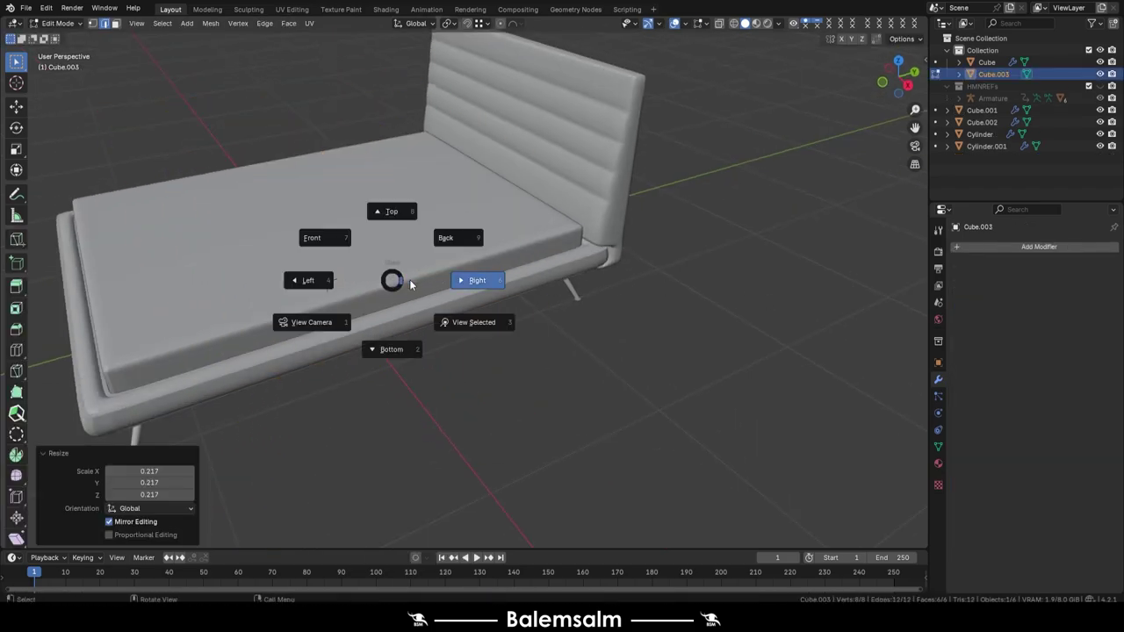
left_click(477, 278)
key("g")
key("z")
key("KP_7")
- Widen the cube along the X axis into a flat pillow block
key("Tab")
key("s")
key("x")
left_click(458, 269)
mouse_move(457, 269)
middle_mouse_down()
mouse_move(328, 151)
mouse_move(433, 256)
middle_mouse_up()
scroll(329, 150, "up", 5)
- Add loop cuts across the pillow and push its middle loop inward
key("ctrl+r")
scroll(433, 256, "up", 5)
left_click(433, 256)
key("grave")
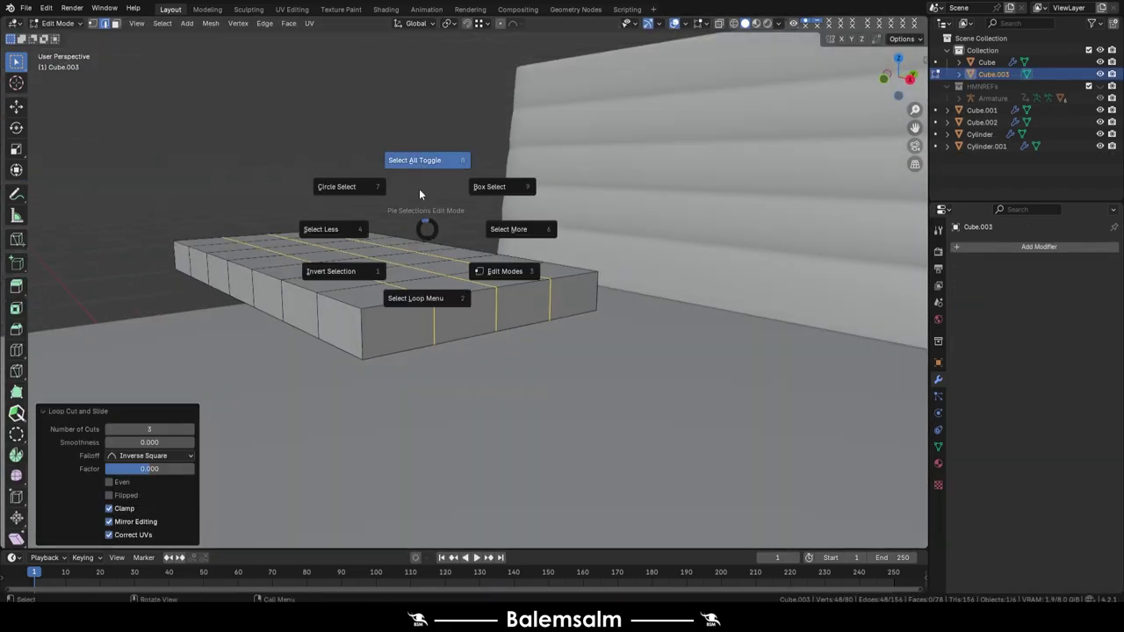
key("a")
left_click(417, 299, "alt")
key("alt+s")
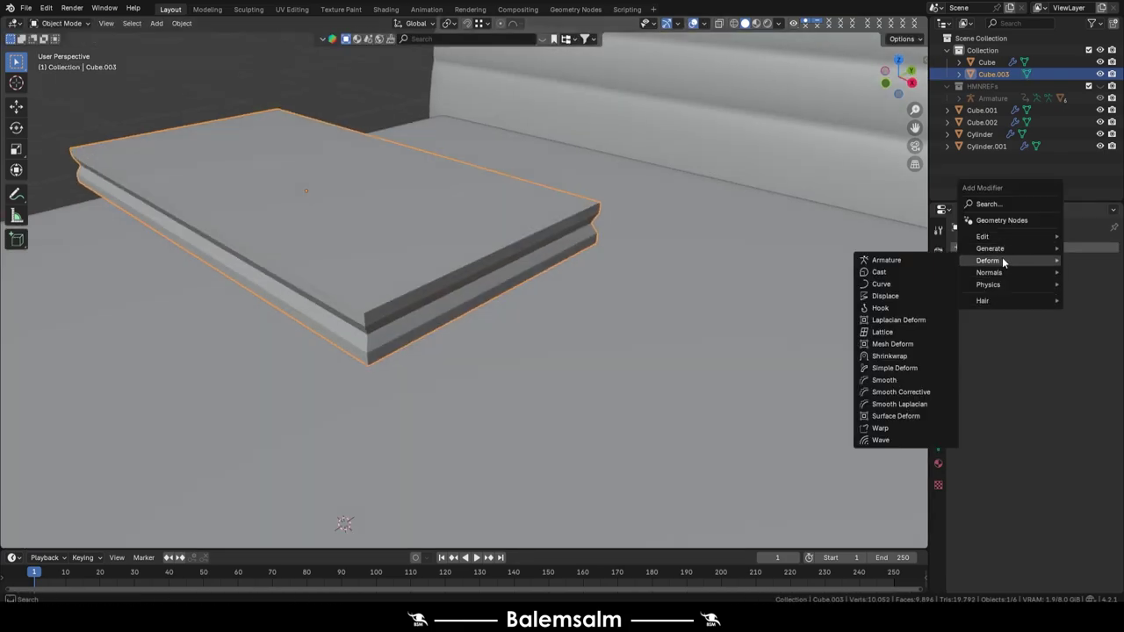
scroll(1049, 465, "down", 6)
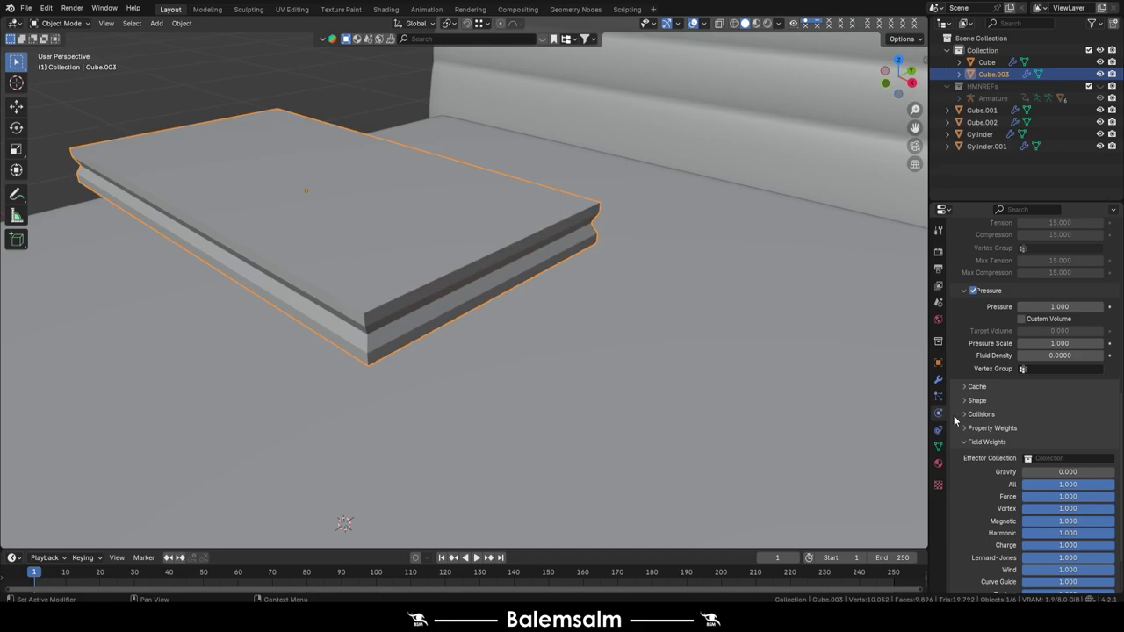
scroll(1010, 387, "up", 4)
key("Left")
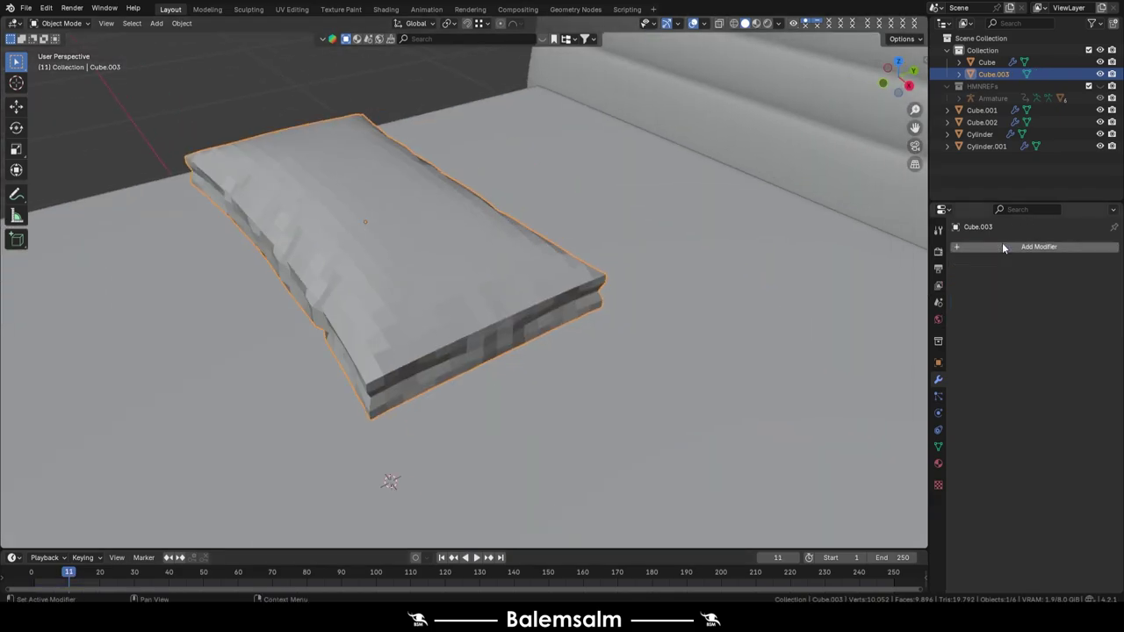
- Add a Smooth modifier with raised strength and flatten the pillow's underside
left_click(838, 380)
left_click_drag(1060, 320, 1088, 321)
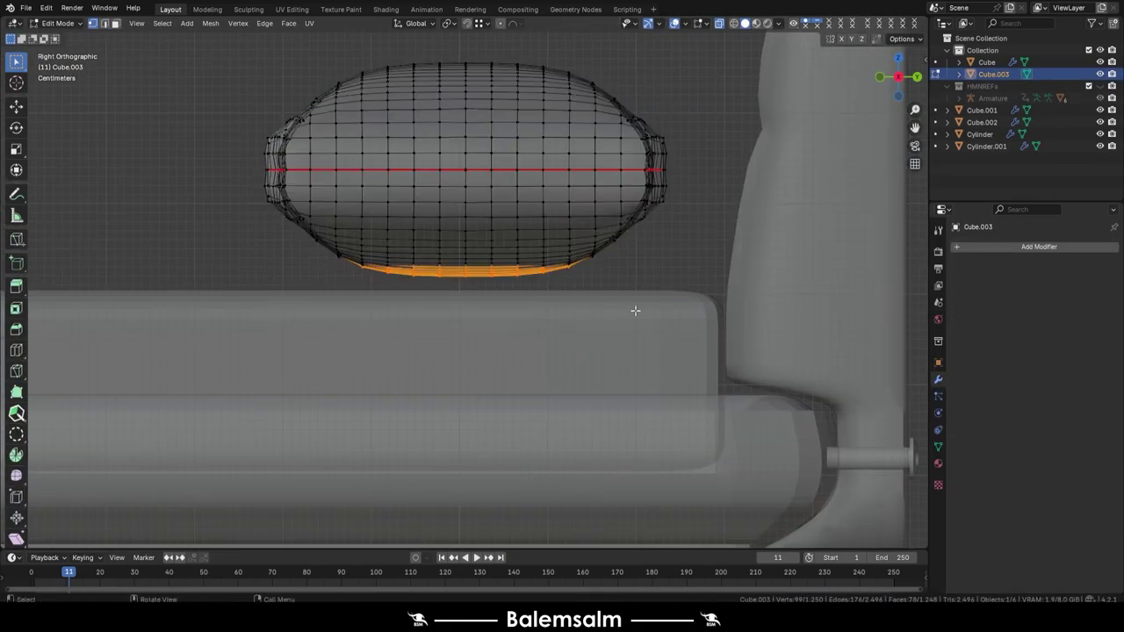
left_click(641, 279)
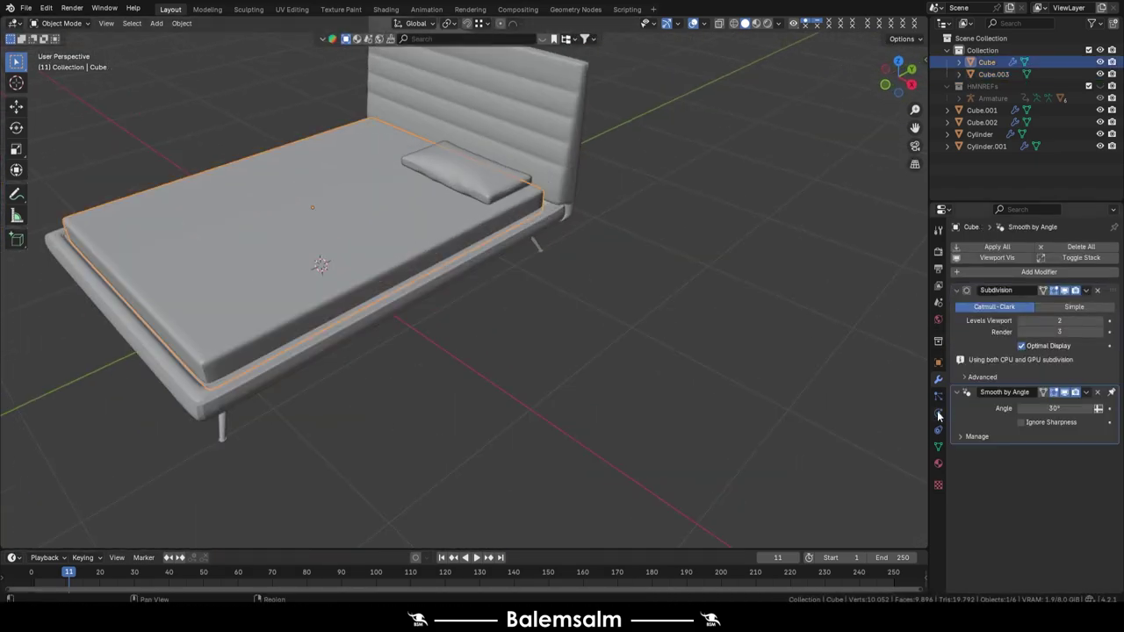
- Enable Cloth physics on the blanket plane and choose a cloth preset
left_click(938, 413)
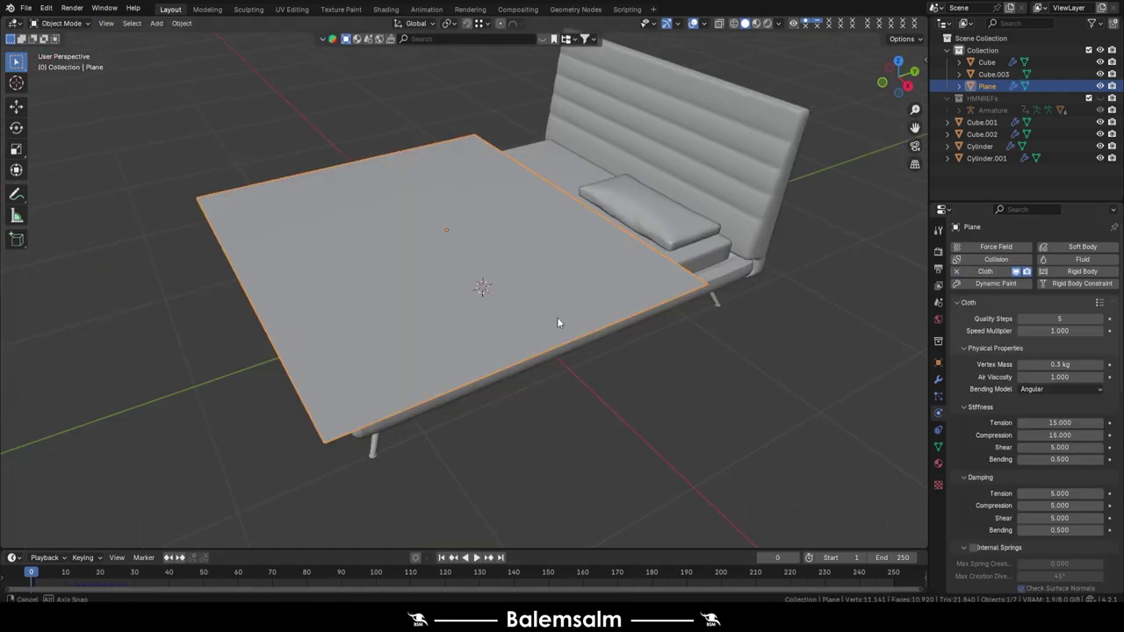
middle_click_drag(556, 323, 527, 299)
left_click(1098, 302)
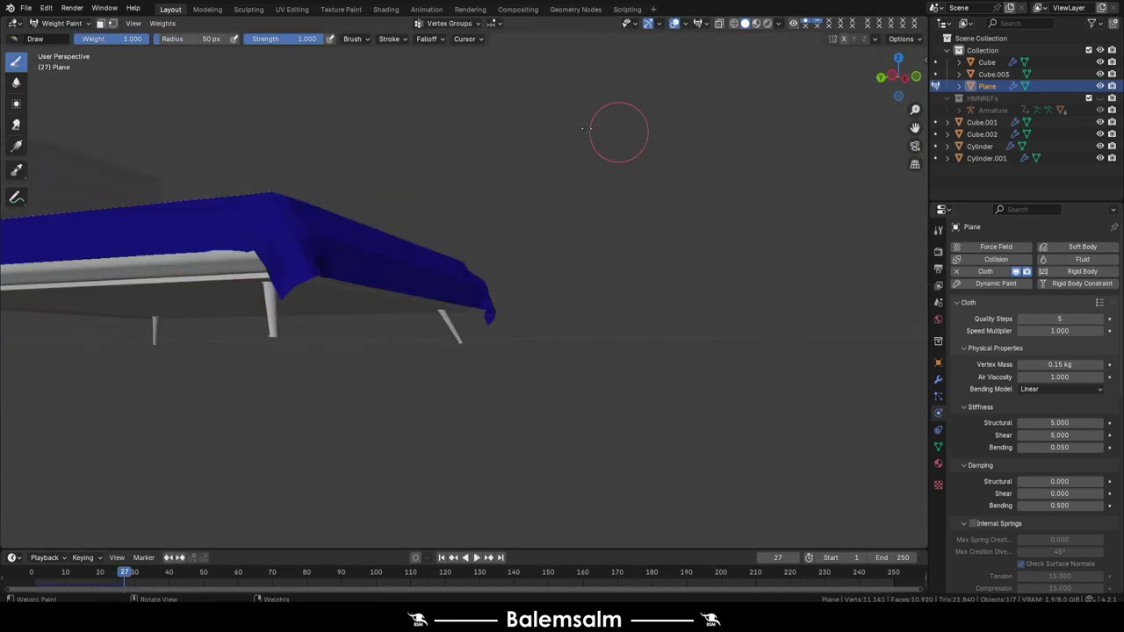
- Smooth-shade the draped blanket at 65° and inspect it from above
left_click(505, 249)
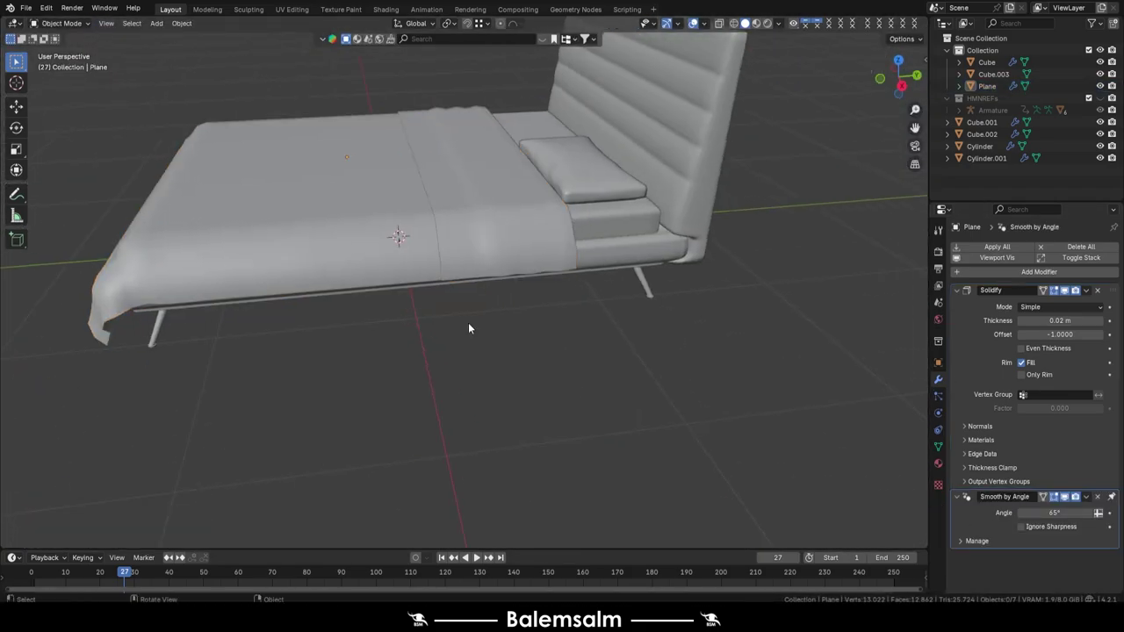
middle_click_drag(544, 204, 488, 202)
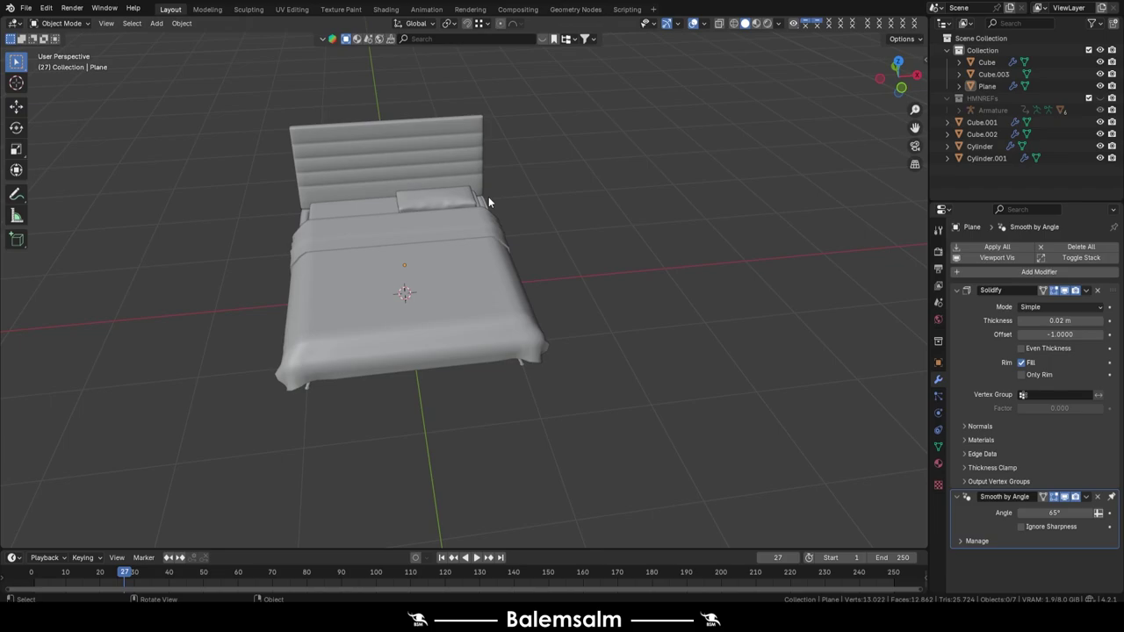
mouse_move(488, 196)
middle_mouse_down()
mouse_move(491, 489)
mouse_move(547, 308)
mouse_move(521, 143)
mouse_move(398, 194)
middle_mouse_up()
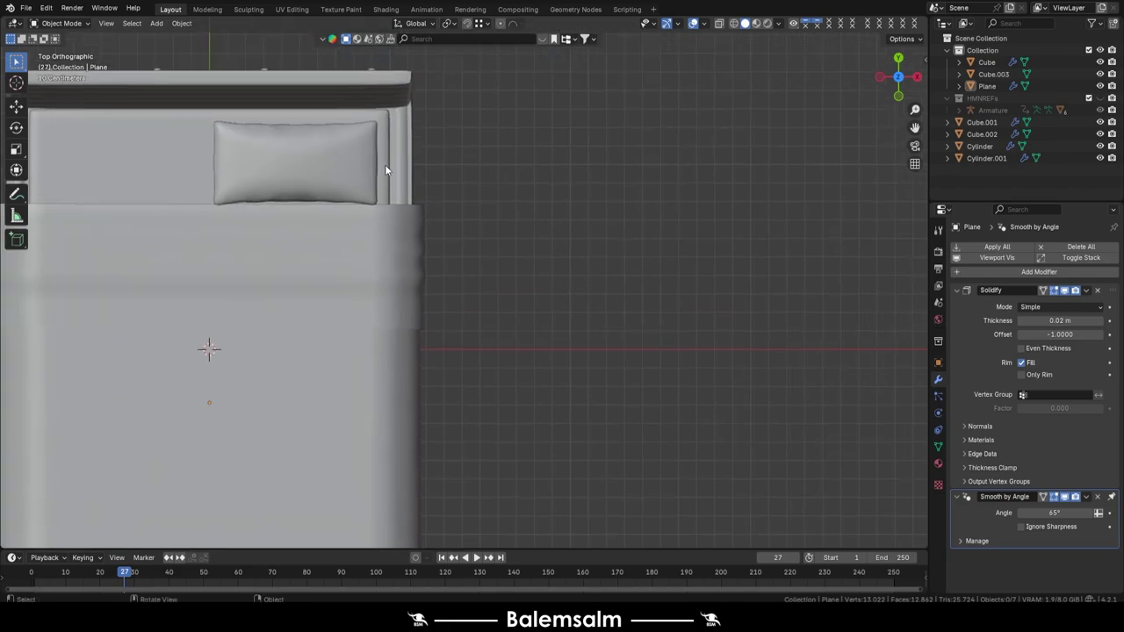
- Add a cube, scale it up and place it beside the bed
key("shift+a")
left_click(416, 190)
scroll(527, 306, "up", 3)
key("s")
left_click(527, 306)
key("g")
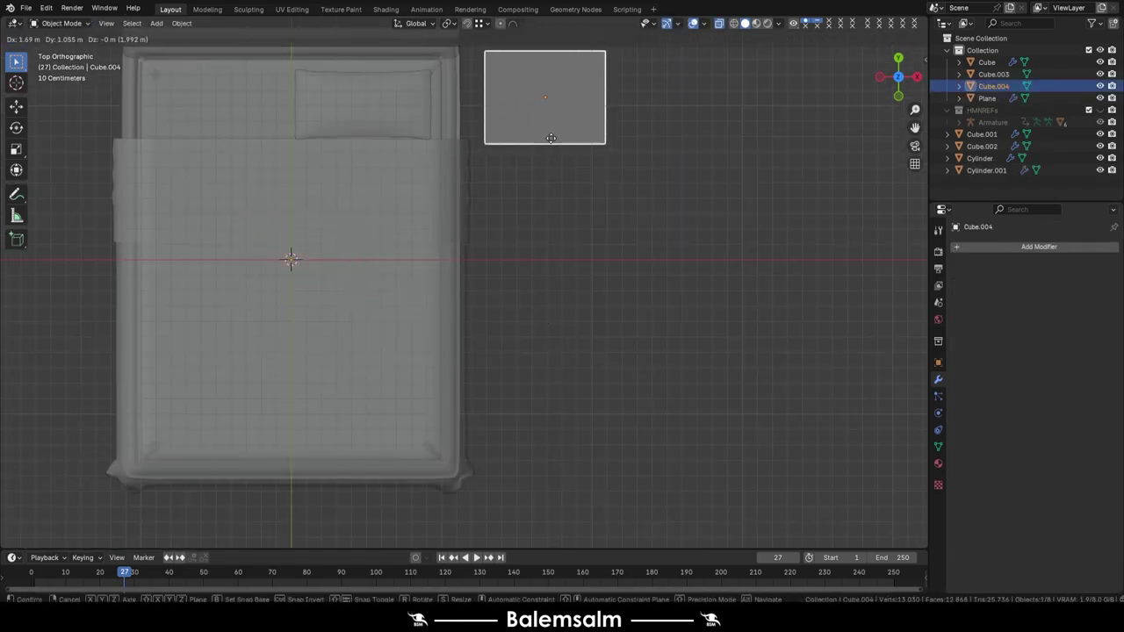
left_click(550, 138)
scroll(550, 138, "up", 2)
key("KP_1")
- Move the box's bottom edge and give it a level-1 Subdivision modifier
key("Tab")
key("2")
left_click(346, 341)
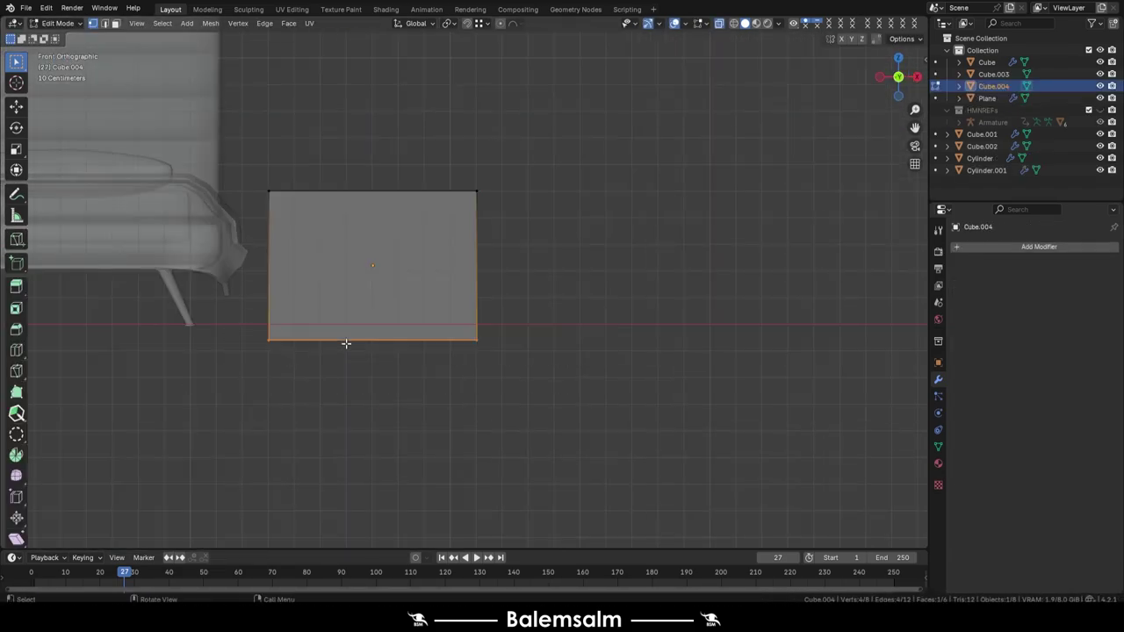
left_click(344, 262)
middle_click_drag(343, 262, 431, 298)
key("ctrl+1")
middle_click_drag(534, 177, 851, 375)
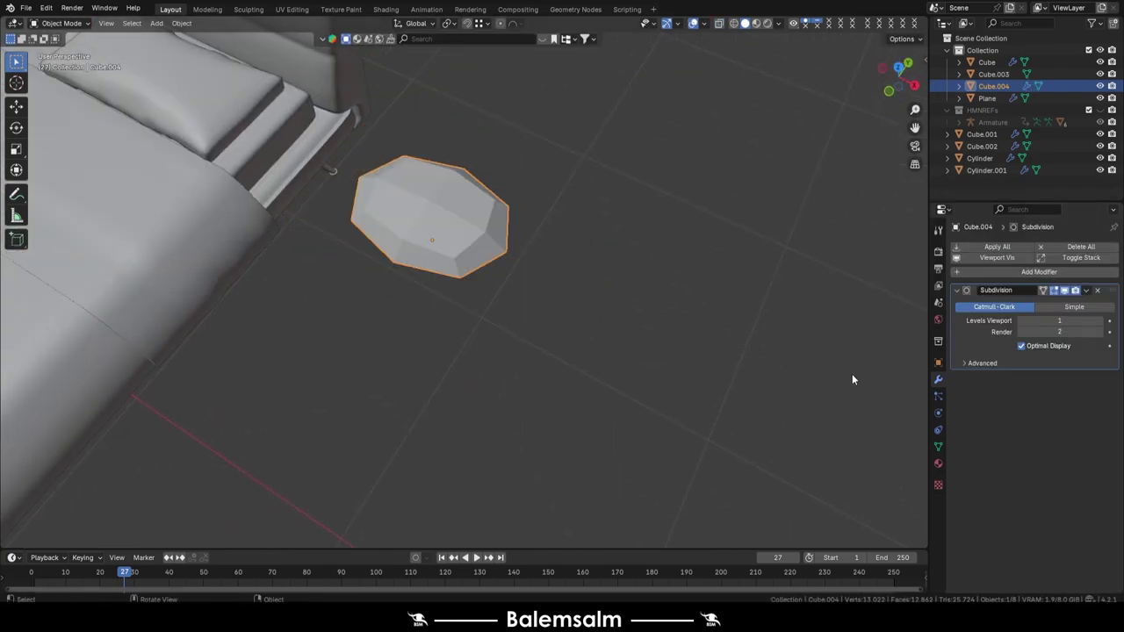
- Add a loop cut across the box and scale it along Y
key("ctrl+r")
left_click(448, 293)
mouse_move(448, 294)
middle_mouse_down()
mouse_move(851, 421)
mouse_move(485, 301)
middle_mouse_up()
key("s")
key("y")
left_click(527, 307)
middle_click_drag(483, 255, 505, 223)
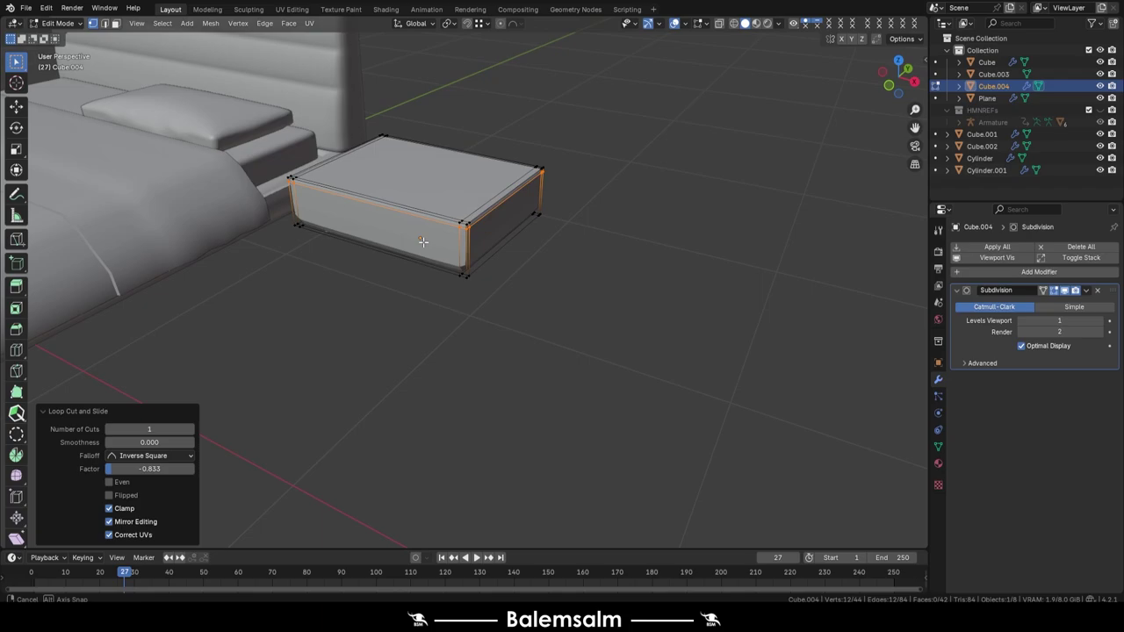
scroll(506, 224, "up", 3)
- Extrude the box's top face and fatten it outward into a bulging lip
key("3")
left_click(505, 224)
key("e")
key("Escape")
key("alt+s")
left_click(506, 224)
scroll(506, 224, "down", 3)
mouse_move(520, 306)
middle_mouse_down()
mouse_move(491, 258)
mouse_move(433, 311)
mouse_move(527, 298)
middle_mouse_up()
key("Tab")
key("Tab")
- Add a loop cut around the box sides and select its front face
scroll(527, 299, "up", 3)
key("ctrl+r")
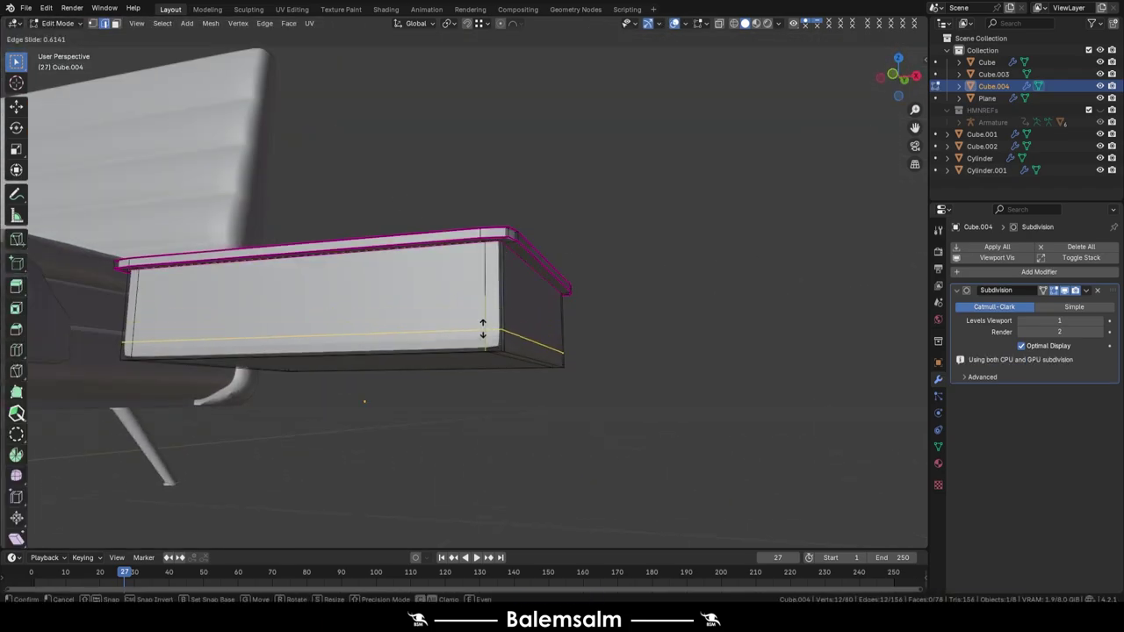
left_click(518, 304)
left_click(521, 347)
scroll(521, 347, "down", 3)
middle_click_drag(521, 347, 439, 360)
key("3")
left_click(440, 360)
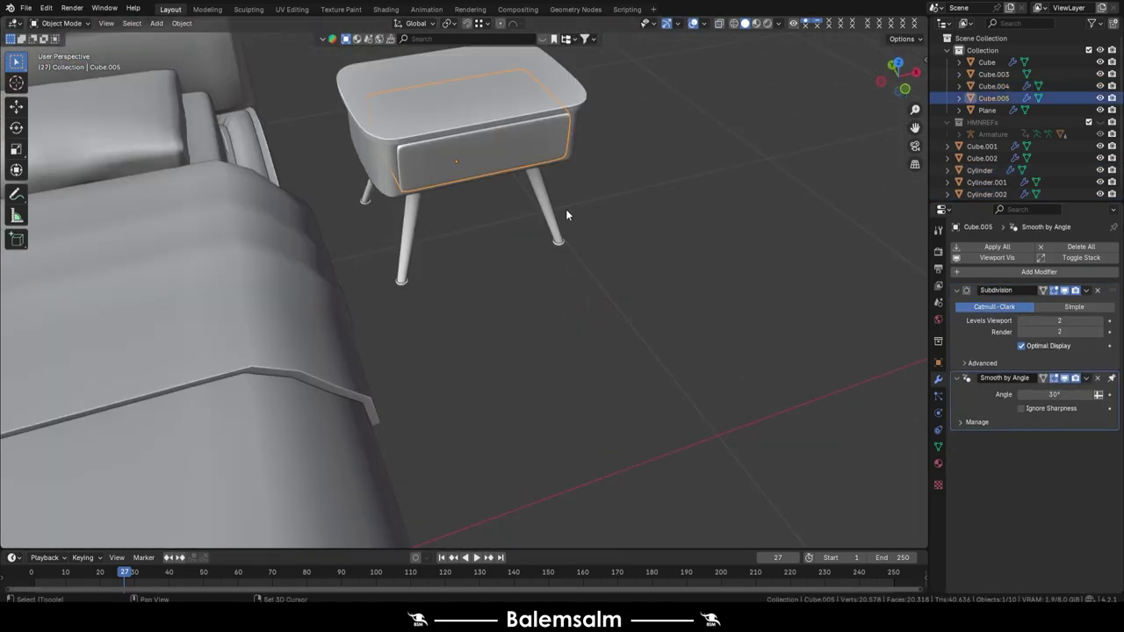
- Add a new cube for the drawer handle and save the blend file
left_click(433, 265)
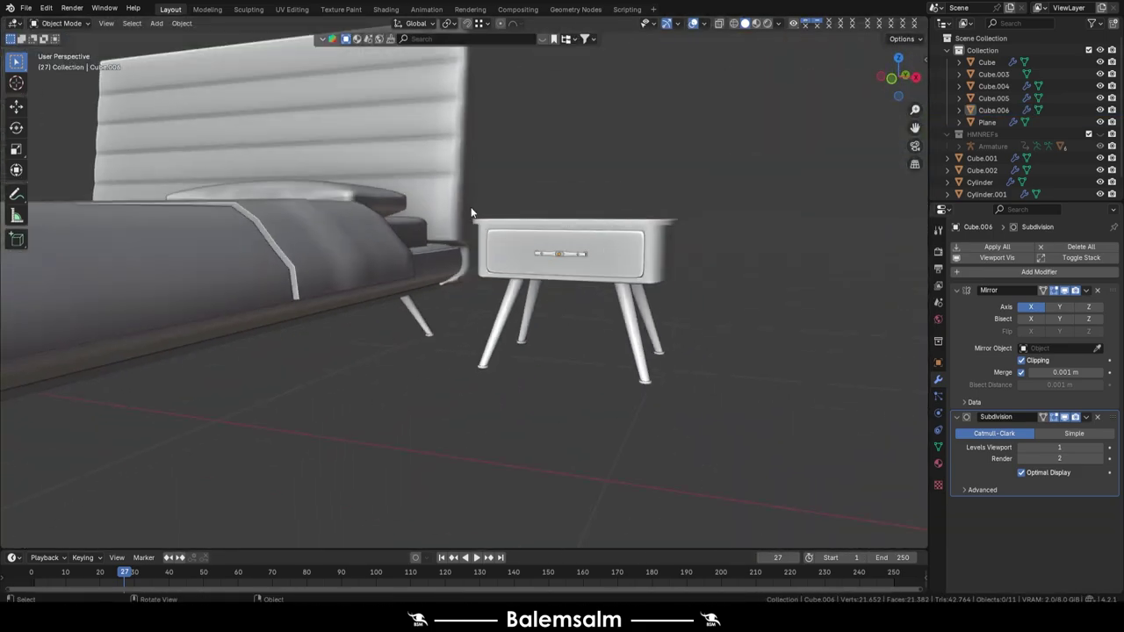
key("ctrl+s")
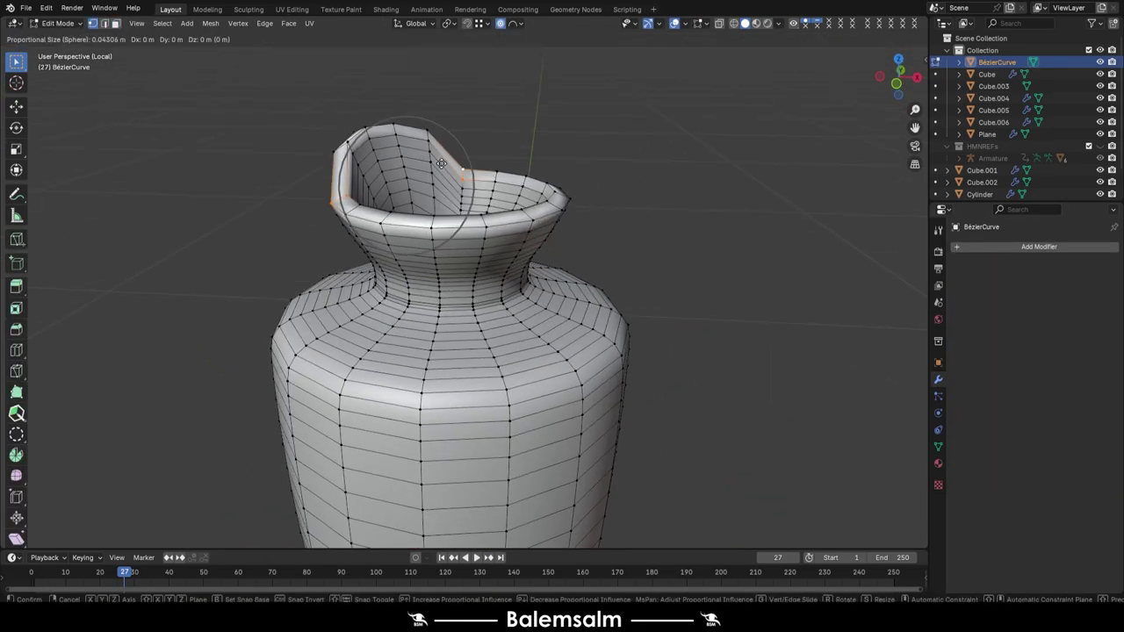
- Pinch the vase lip into a spout and view the vase among the furniture
left_click(331, 179)
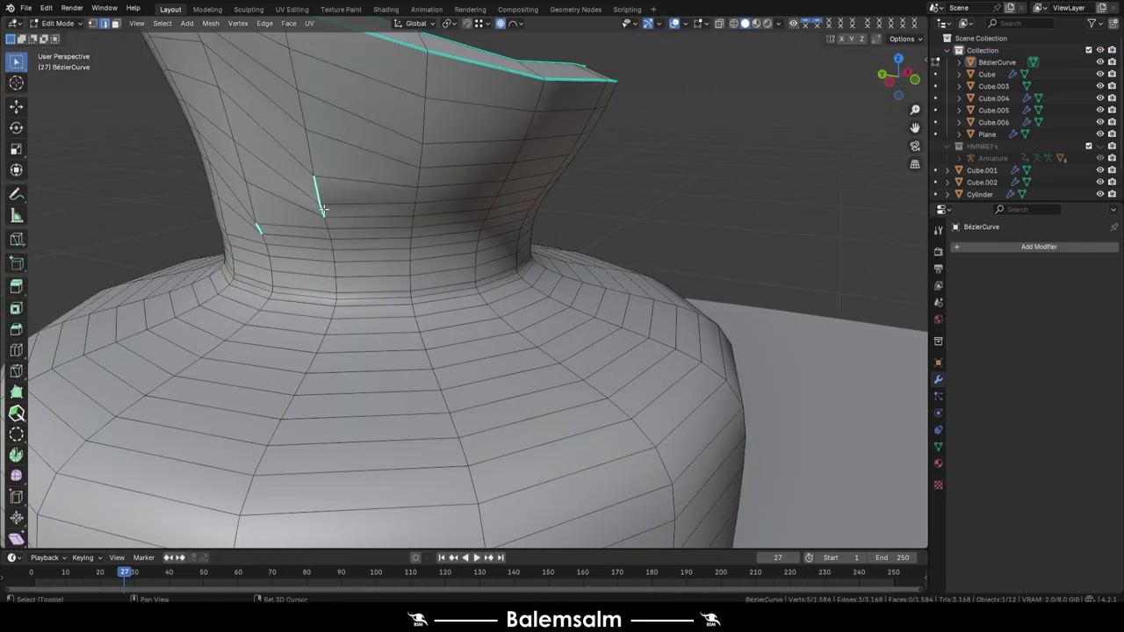
scroll(323, 210, "down", 4)
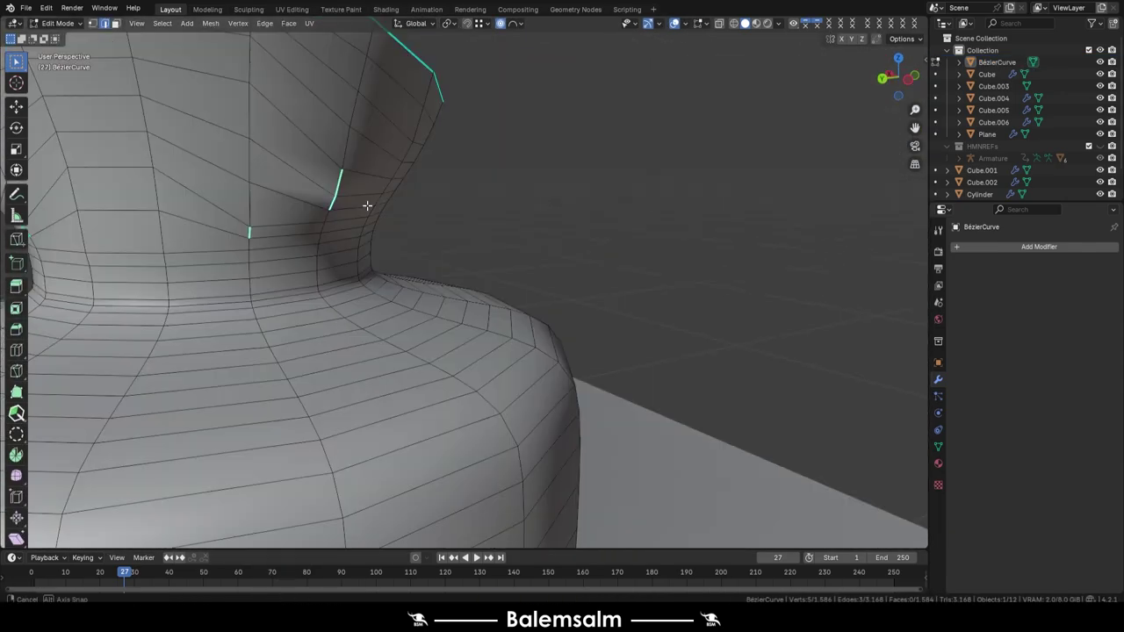
key("Tab")
middle_click_drag(613, 174, 202, 131)
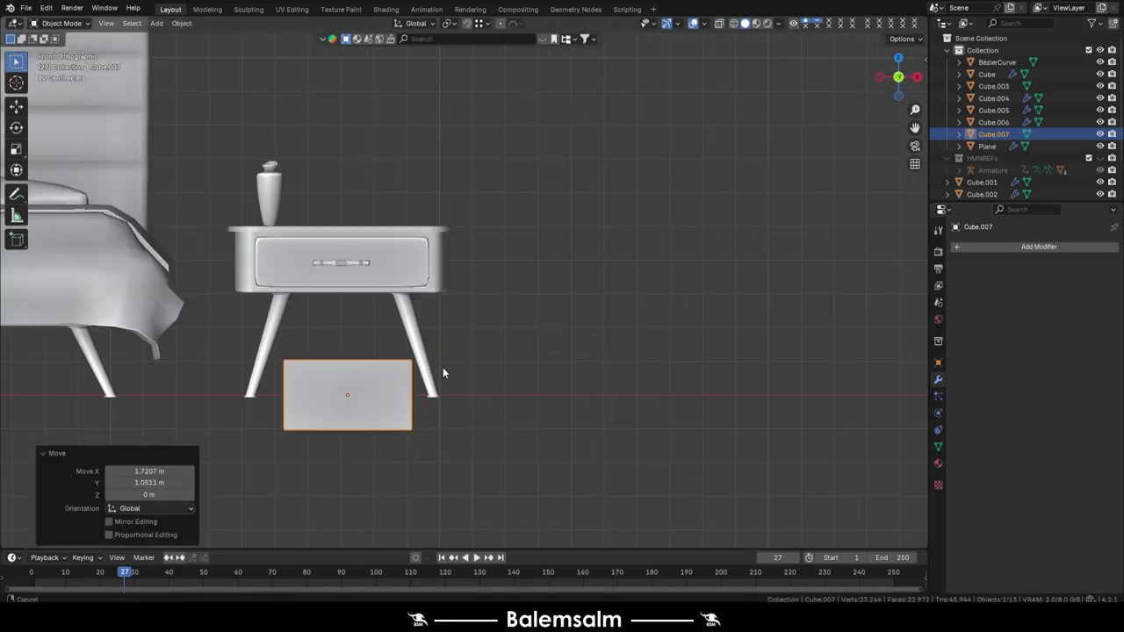
- Set the box on the nightstand, isolate and reshape it, and inset its front face
left_click(446, 295)
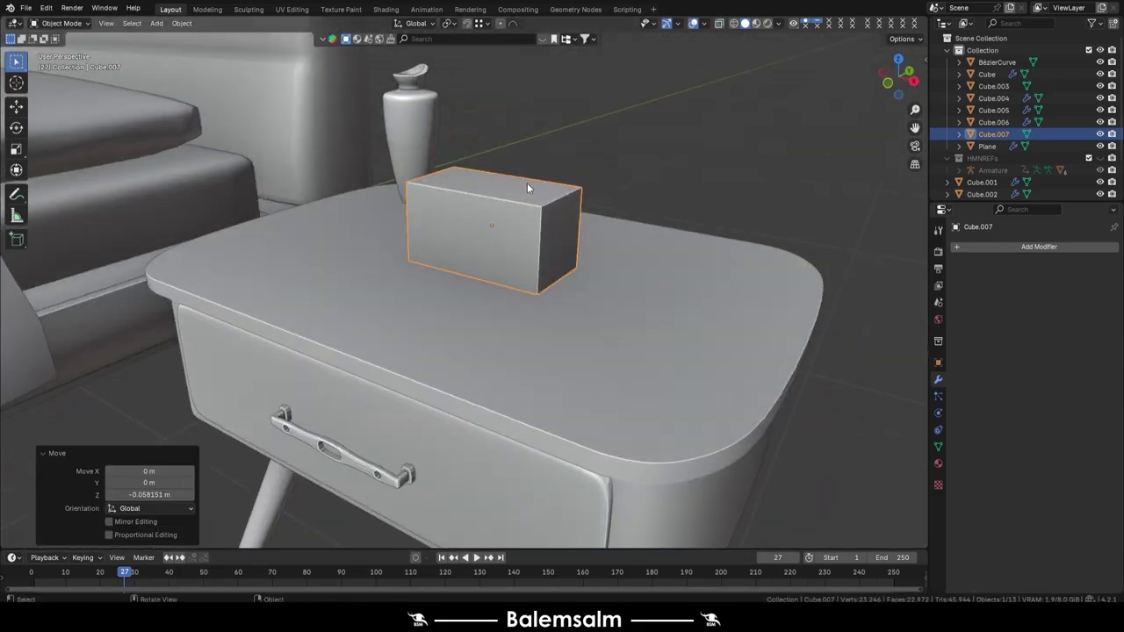
key("KP_Divide")
key("Tab")
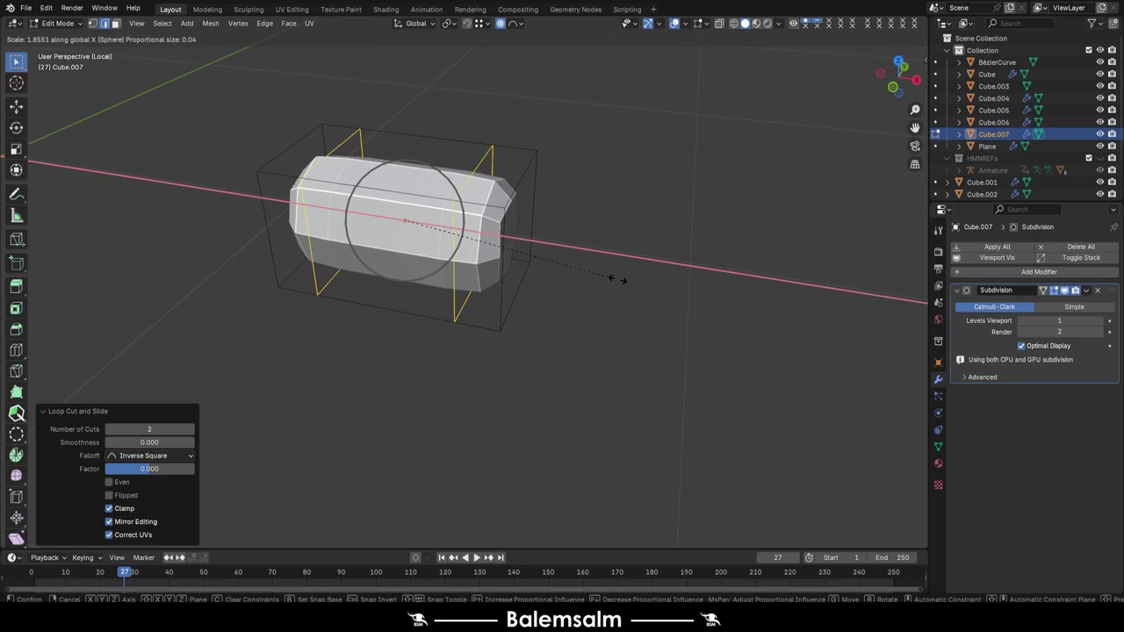
scroll(521, 206, "up", 3)
left_click(516, 232)
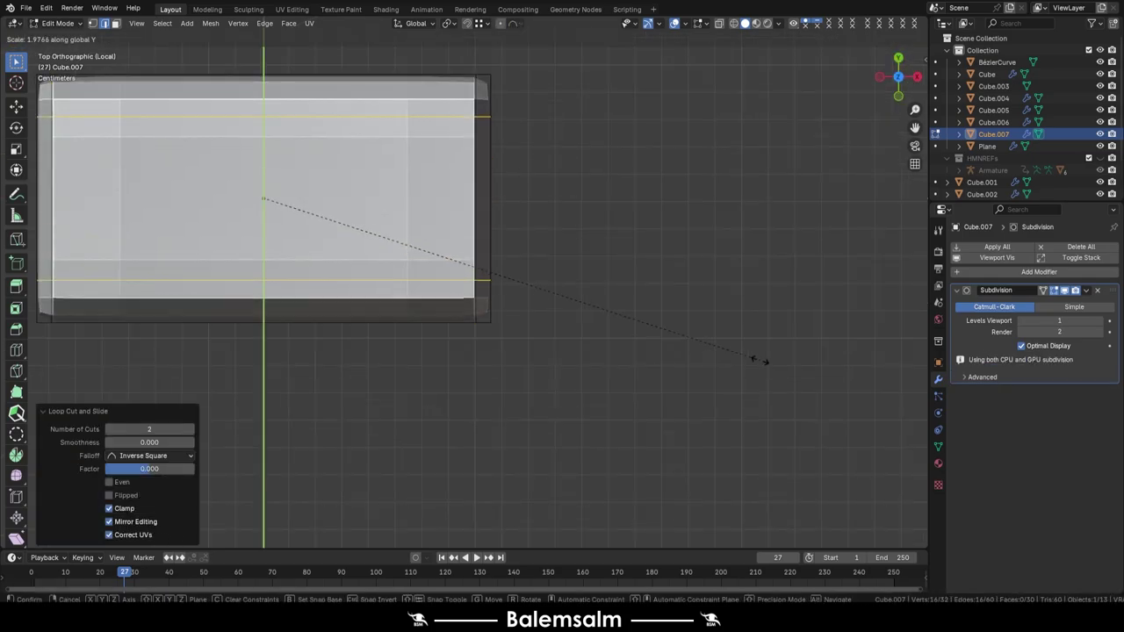
middle_click_drag(753, 356, 155, 166)
left_click(155, 166, "ctrl")
key("i")
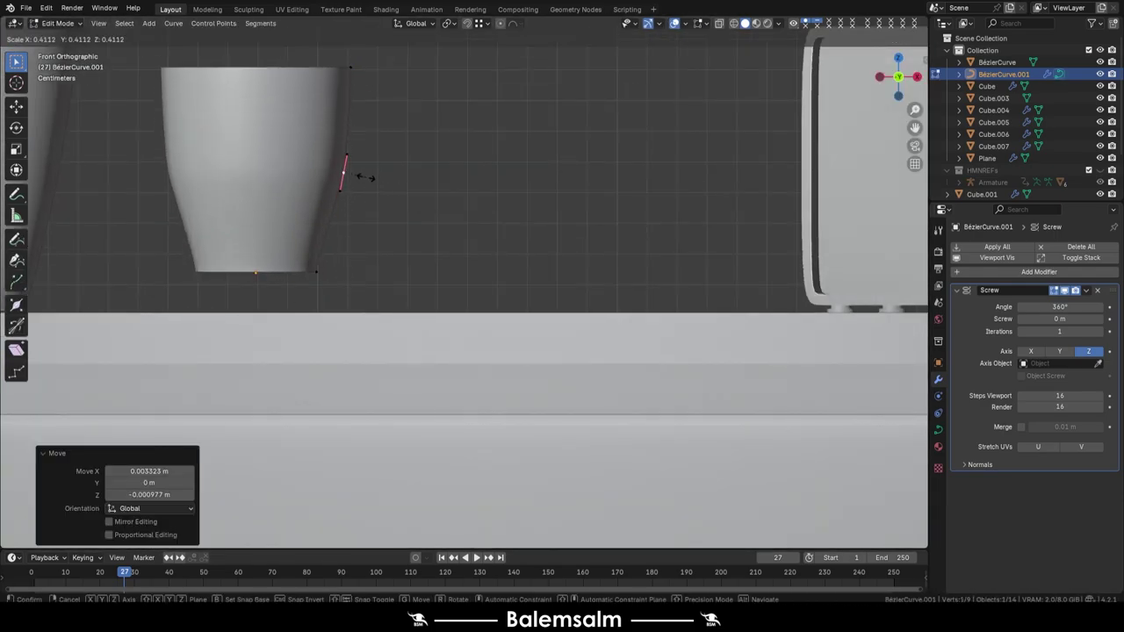
- Zoom the view in on the cup
scroll(364, 128, "up", 3)
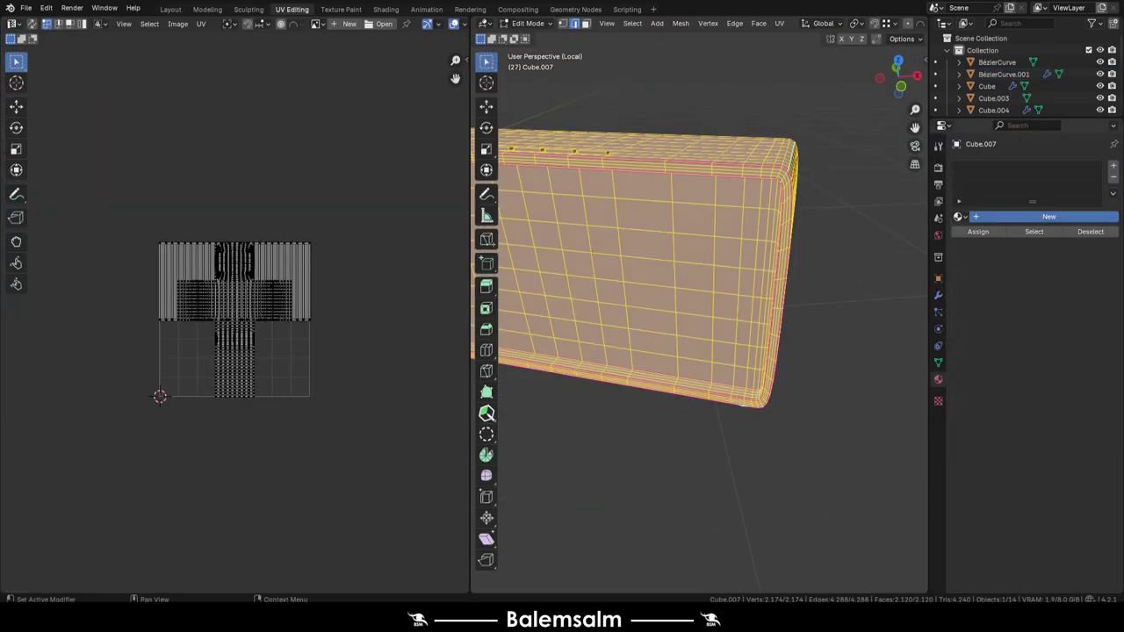
- Give the box a new material and begin naming it '240914'
left_click(1032, 218)
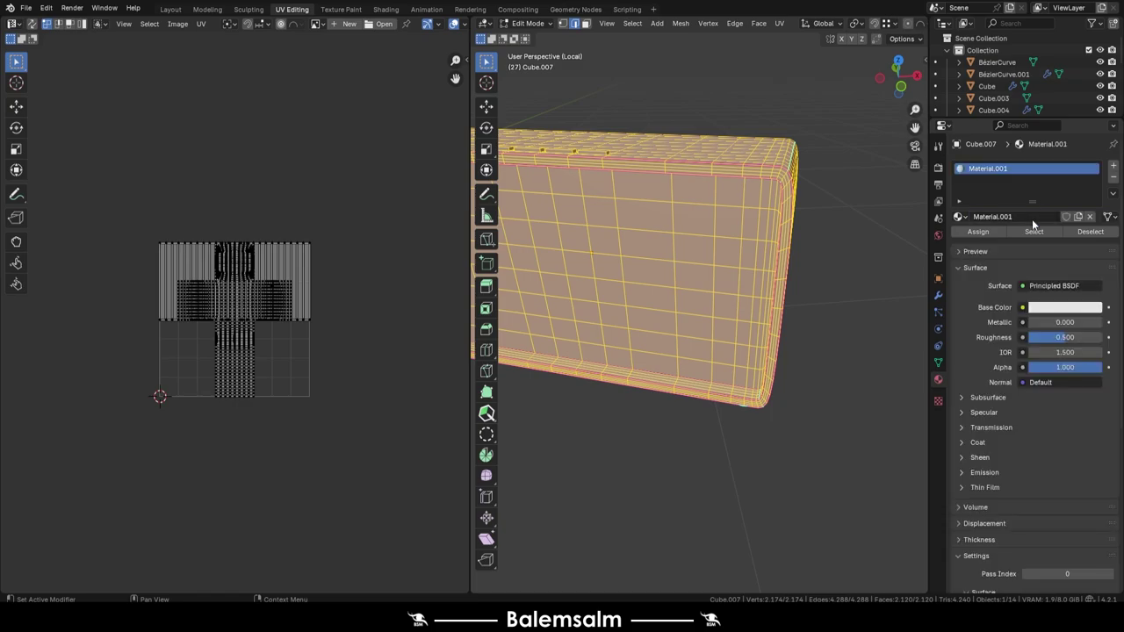
double_click(1009, 217)
type("240914.vase.mat.")
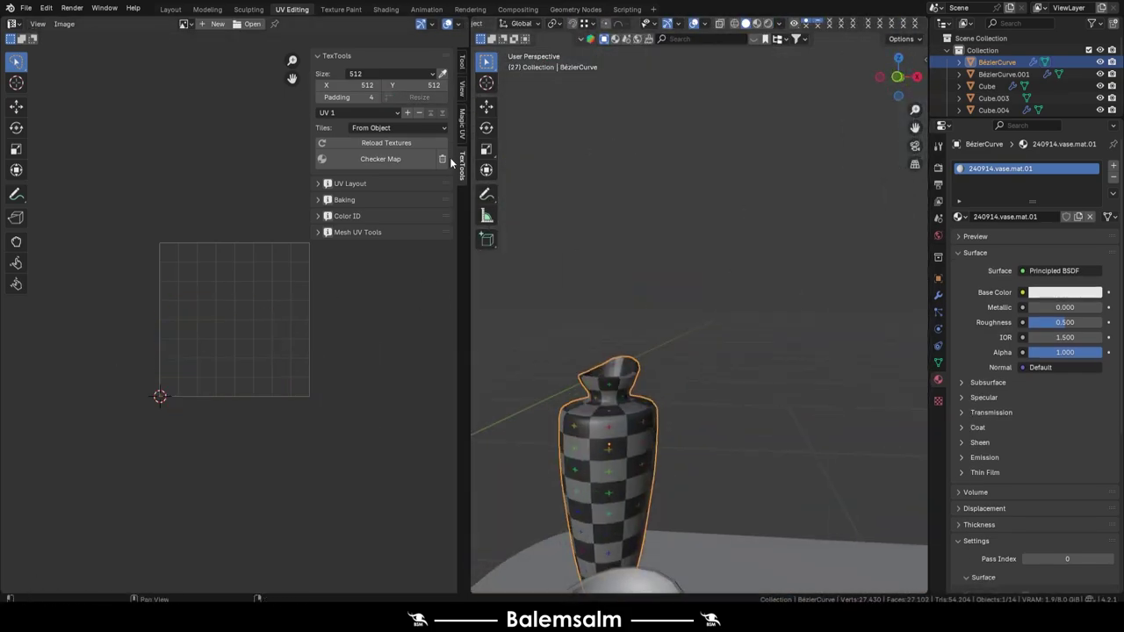
- Give the cup a new material, unwrap and rectify its UVs, and apply the checker map
left_click(1006, 216)
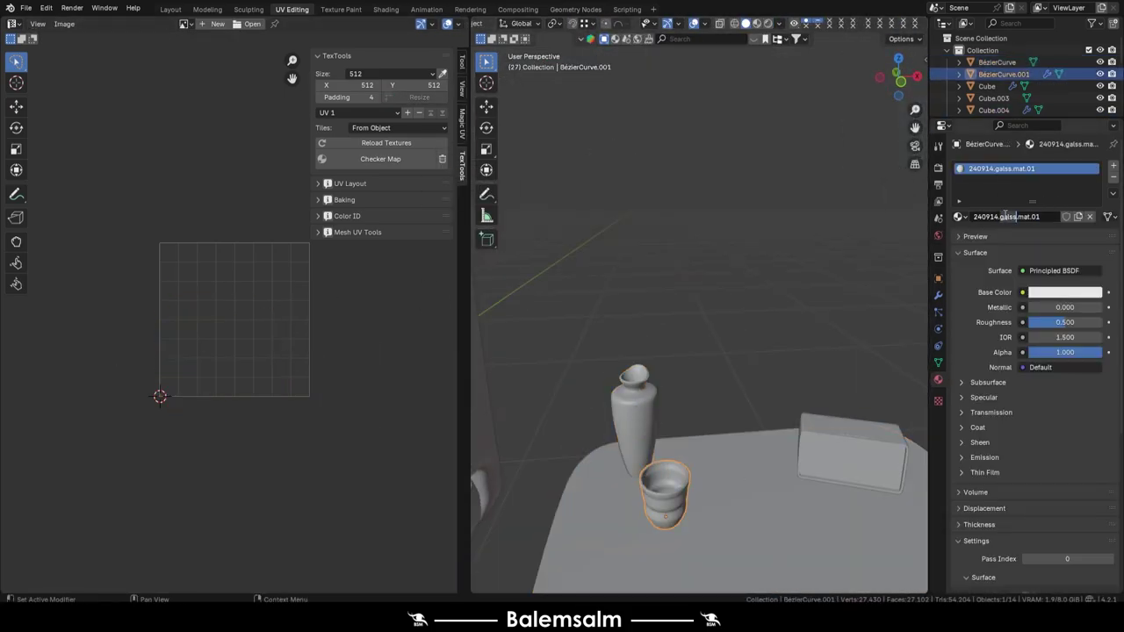
key("Tab")
key("KP_Decimal")
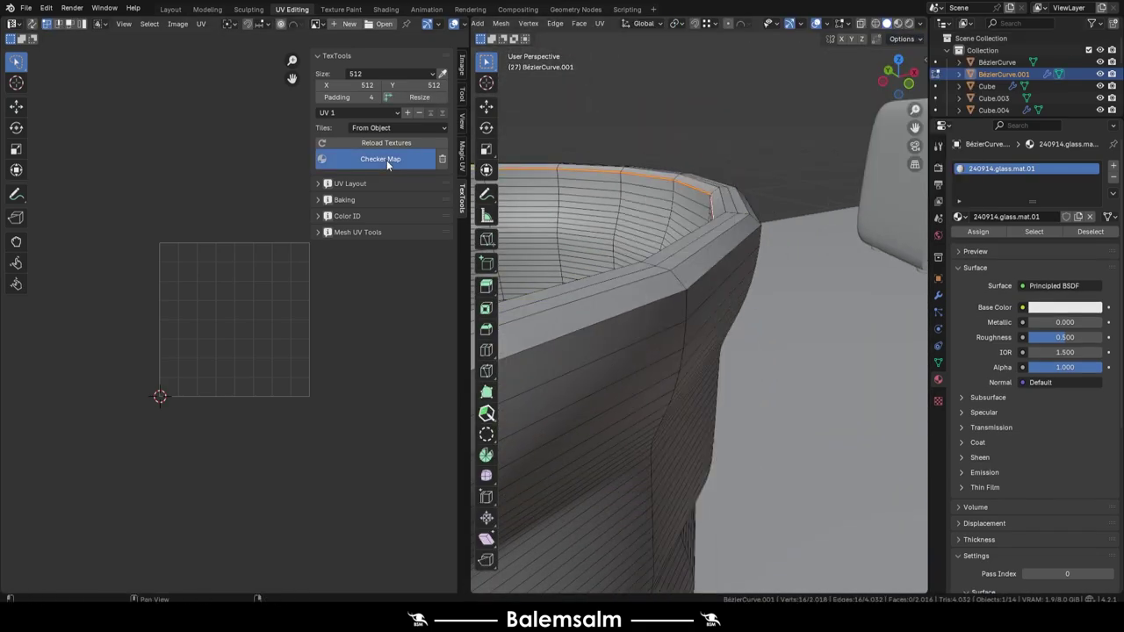
left_click(387, 159)
key("a")
key("u")
left_click(720, 228)
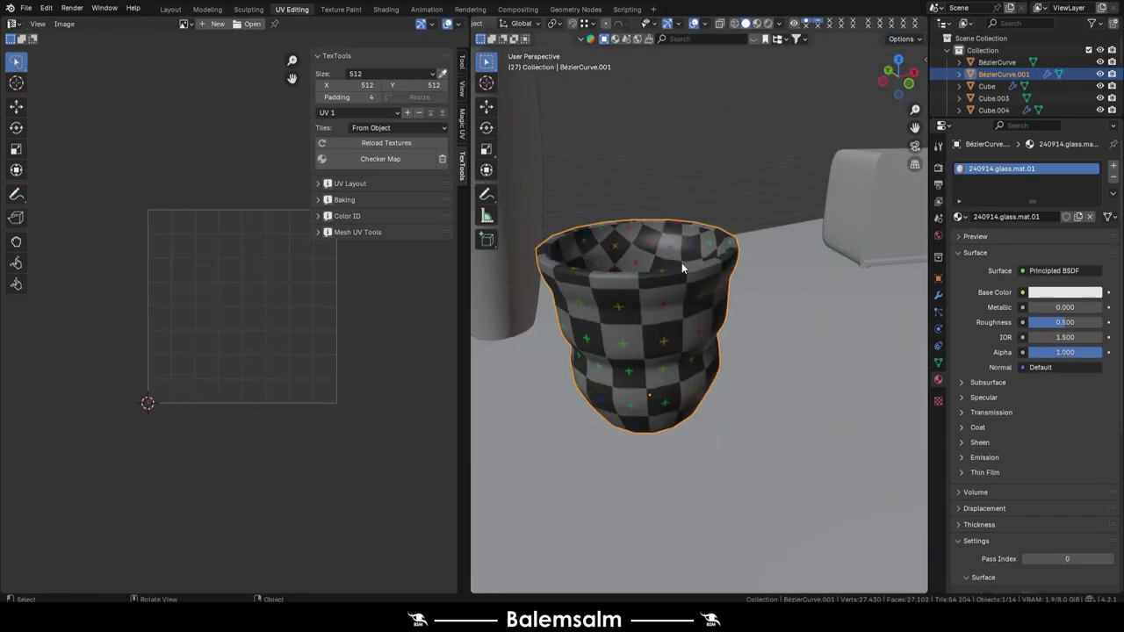
left_click(337, 361)
key("Tab")
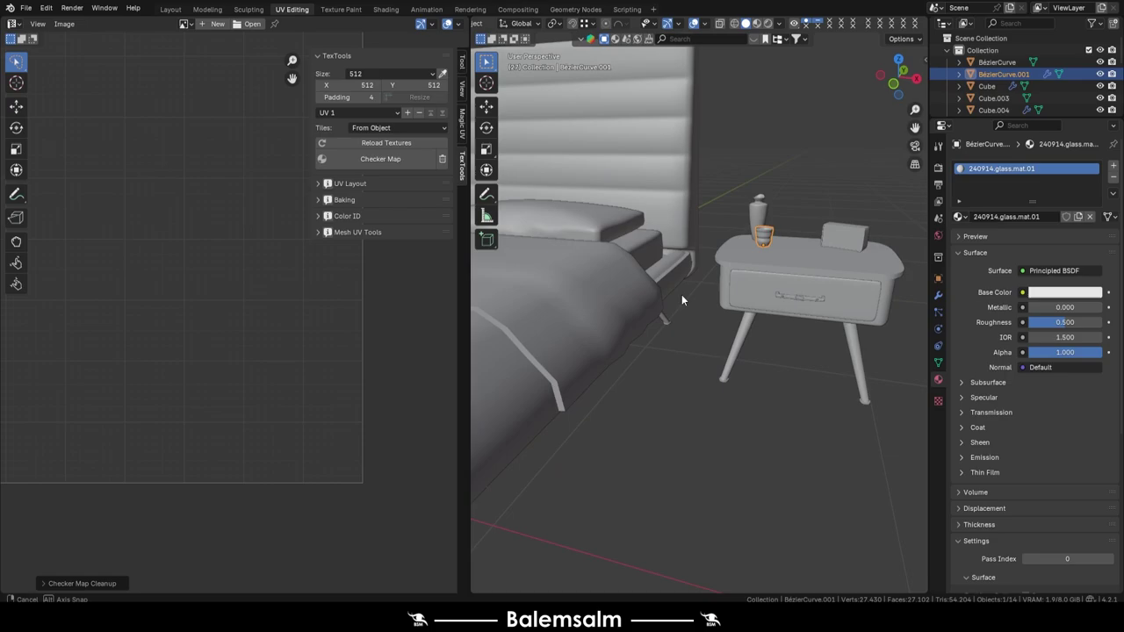
- Isolate the nightstand and give it a new material named 240914.nightstand.mat.01
key("KP_Divide")
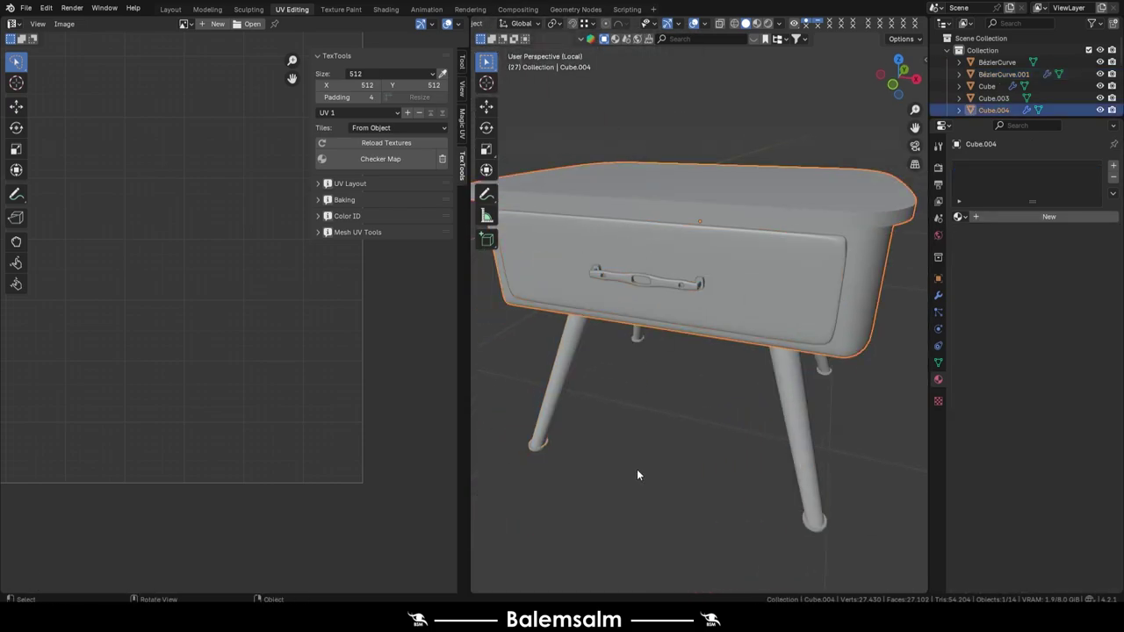
mouse_move(637, 475)
middle_mouse_down()
mouse_move(685, 334)
mouse_move(577, 380)
mouse_move(615, 377)
middle_mouse_up()
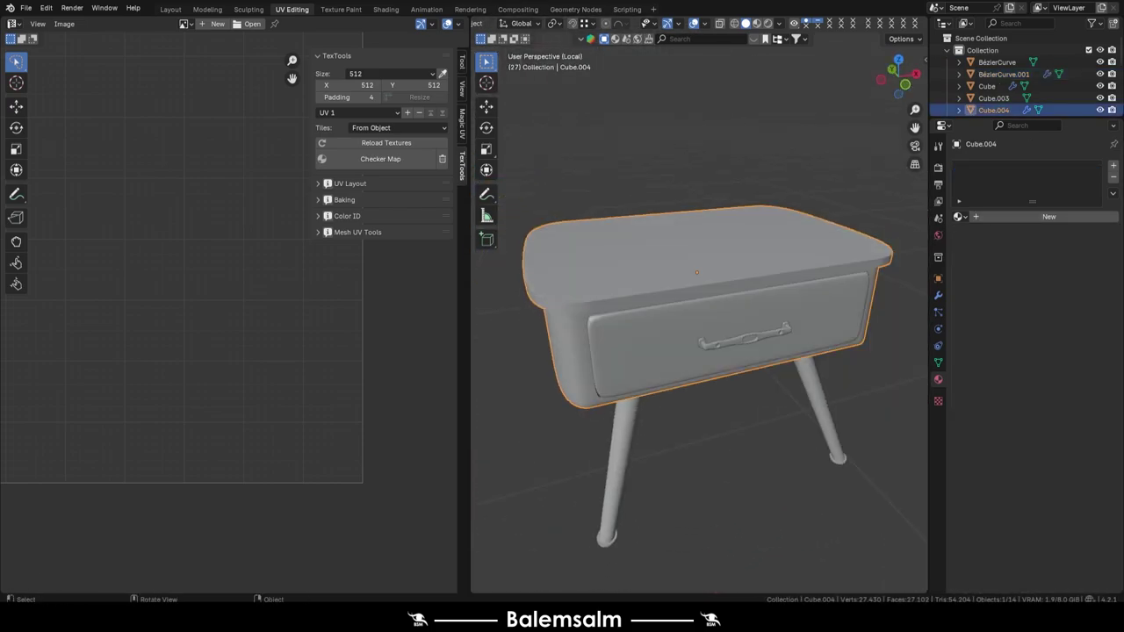
left_click(1022, 218)
double_click(1016, 216)
key("ctrl+v")
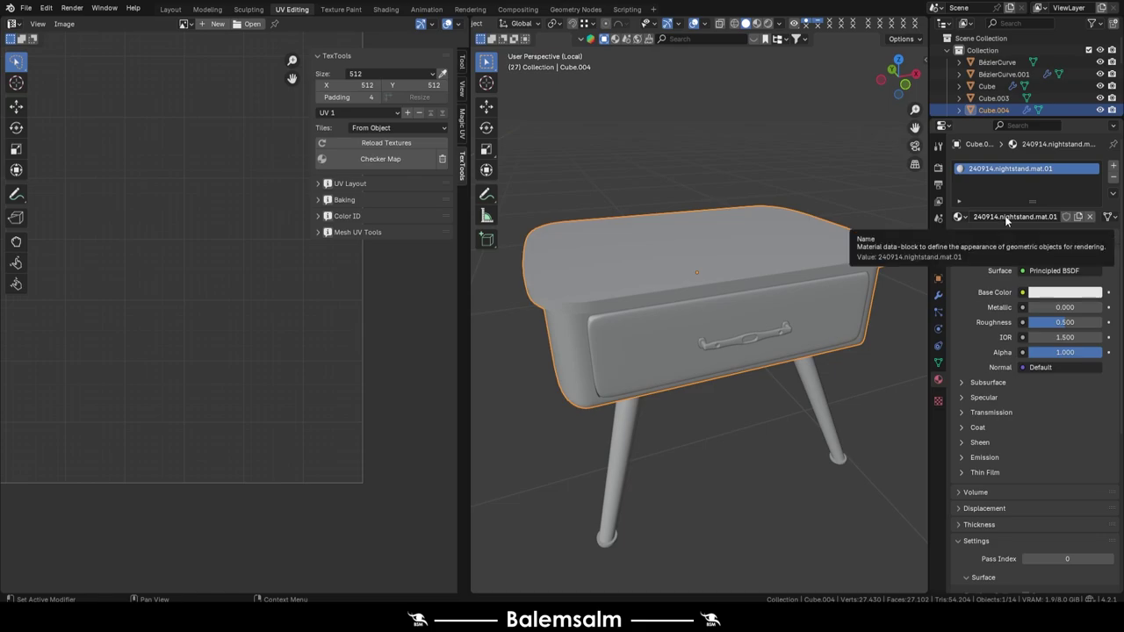
- Give the drawer handle its own material, convert the nightstand parts to mesh and Smart UV Project them
left_click(729, 351)
left_click(998, 216)
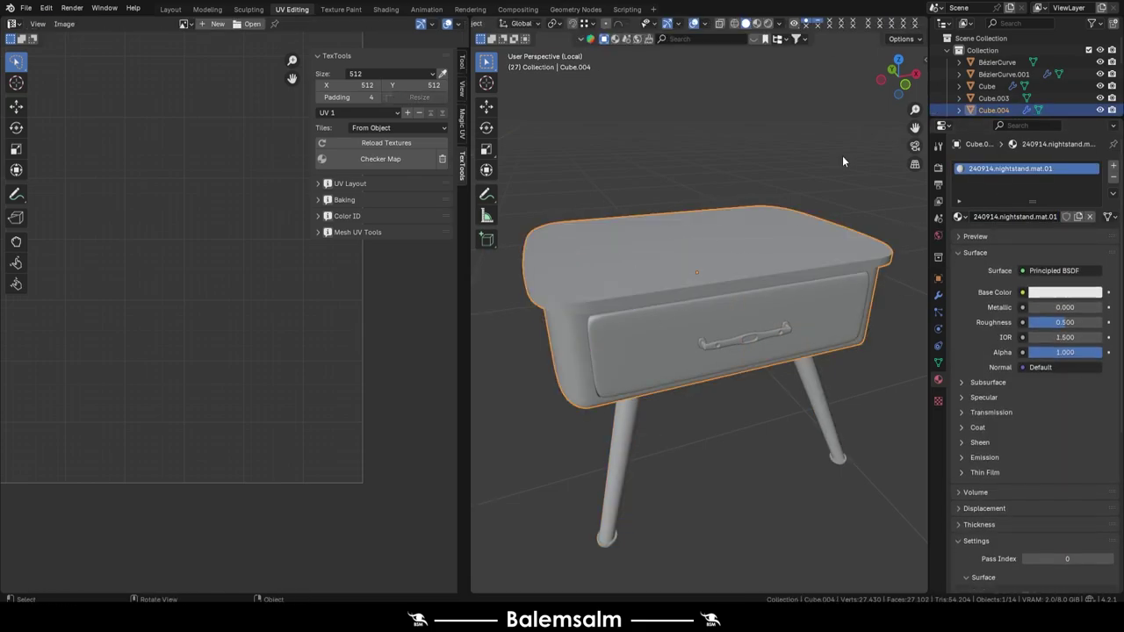
key("a")
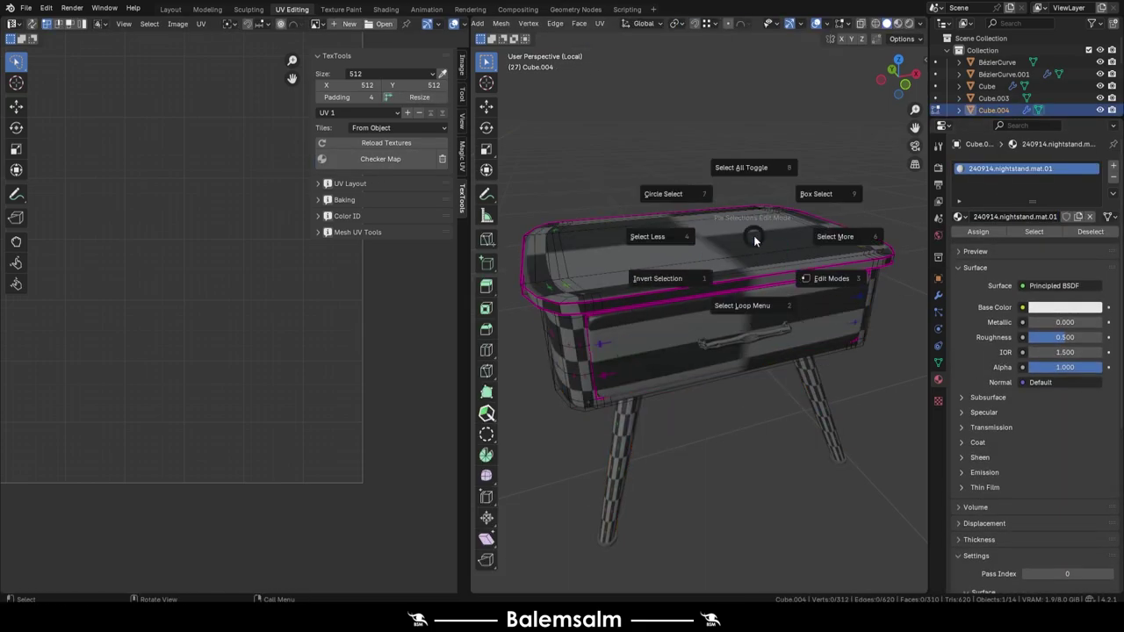
left_click(740, 282)
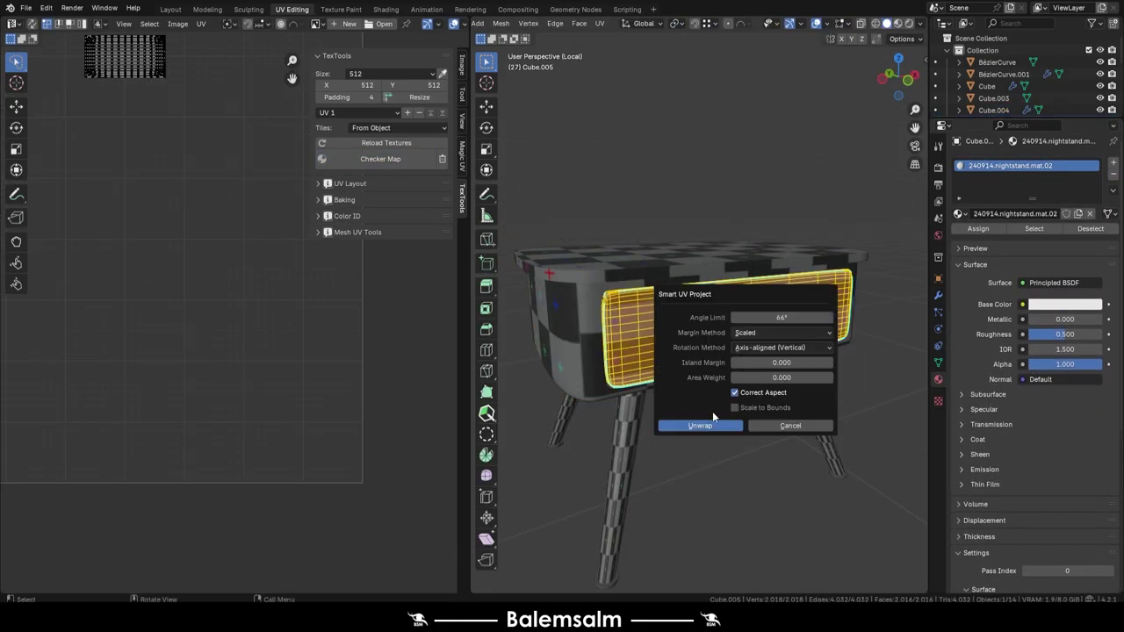
left_click(707, 425)
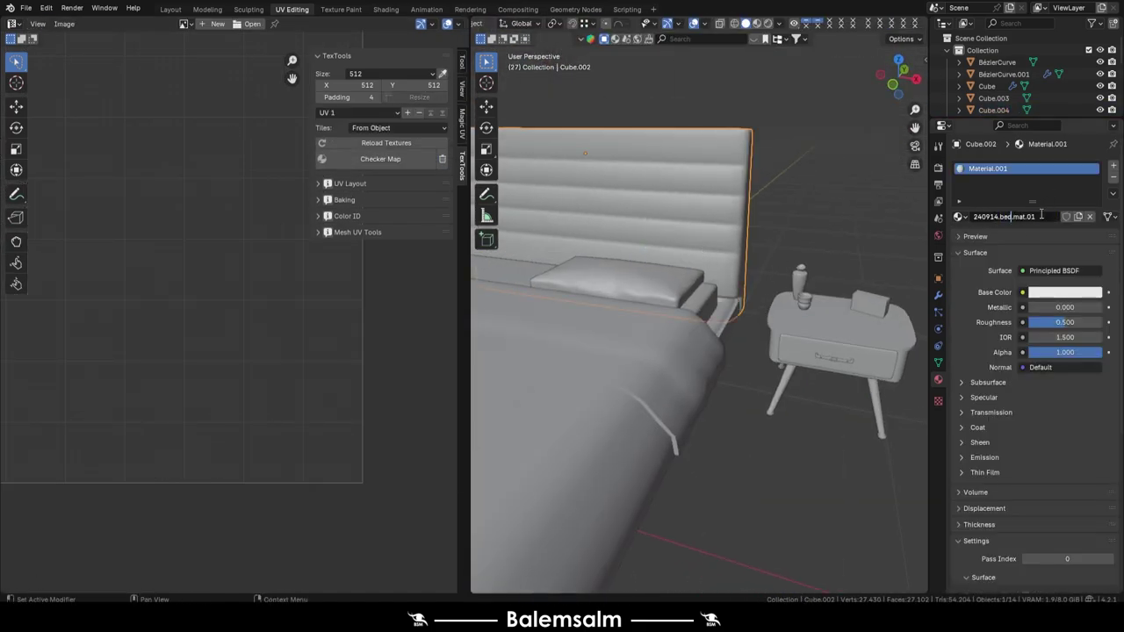
- Confirm the bed material's name and select every part of the bed
key("Return")
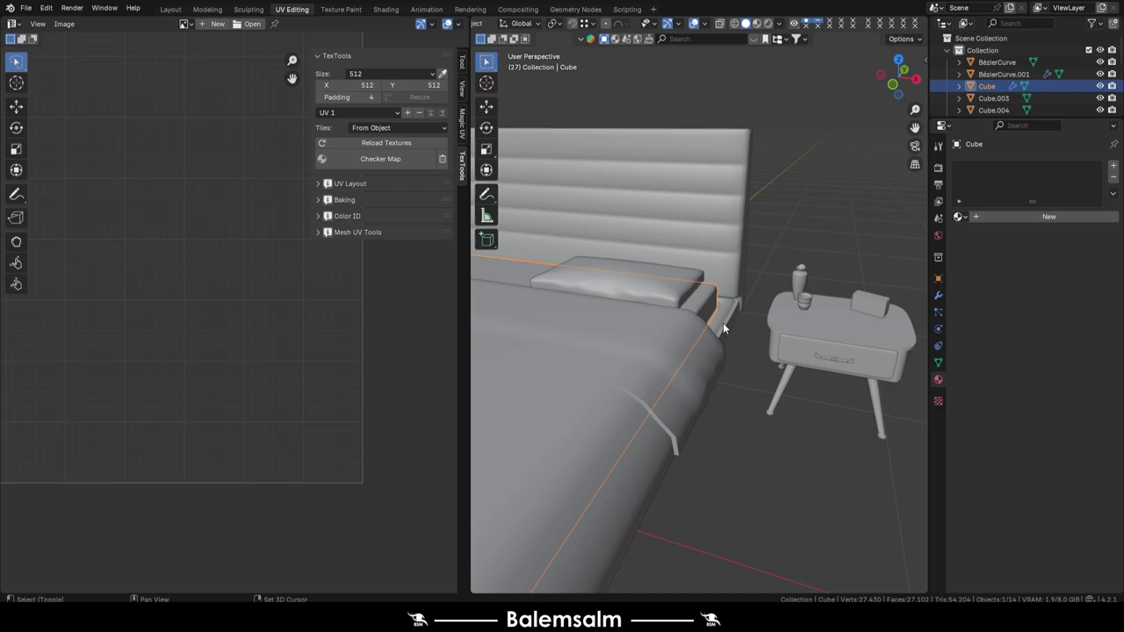
middle_click_drag(722, 322, 722, 284)
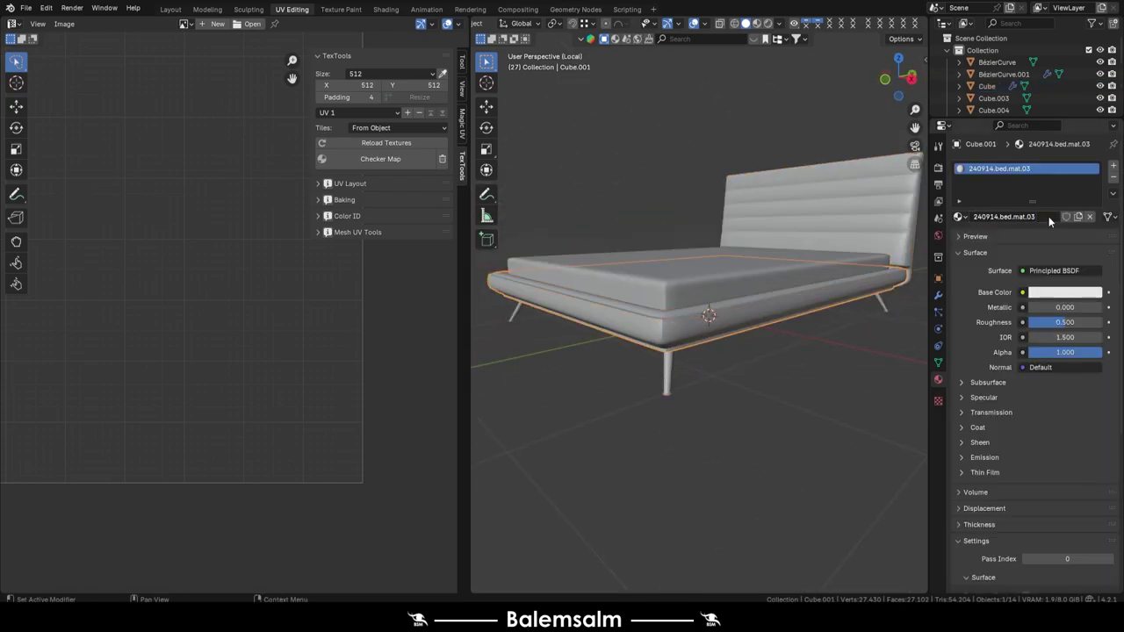
key("a")
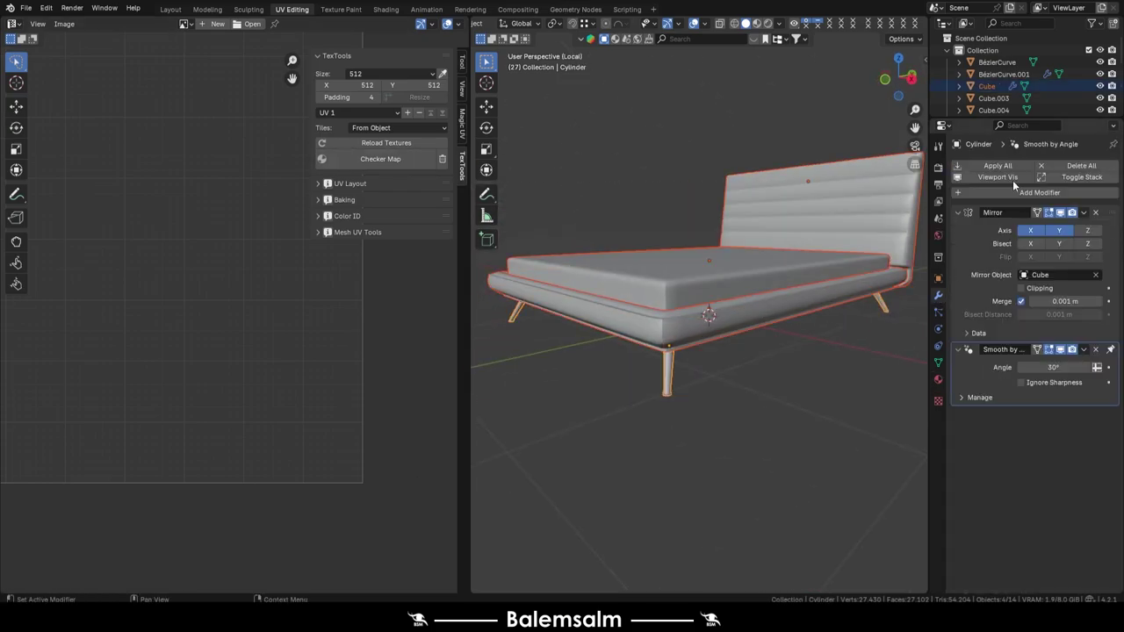
- Isolate the bed legs, mark their edge seams and call up the UV unwrap commands
left_click(666, 368)
key("KP_Divide")
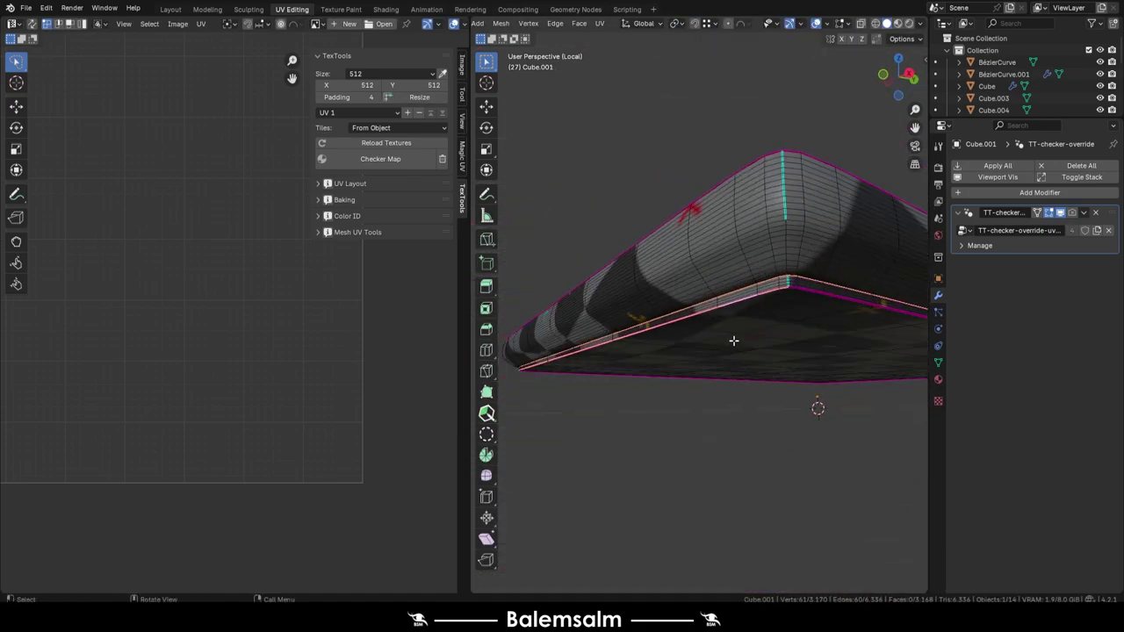
right_click(698, 349)
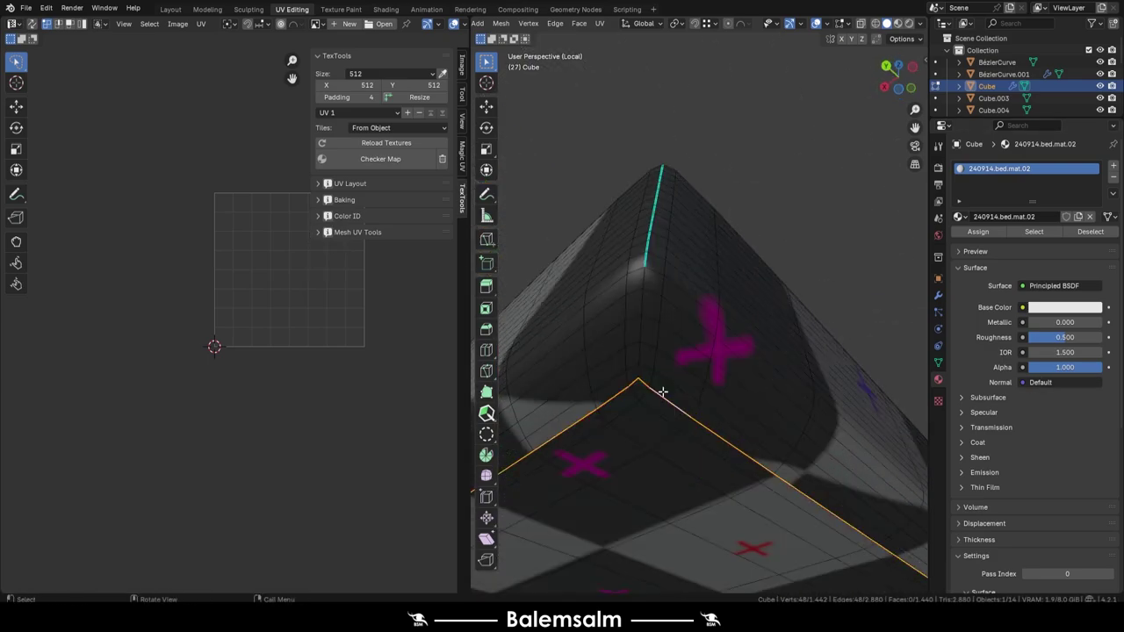
key("q")
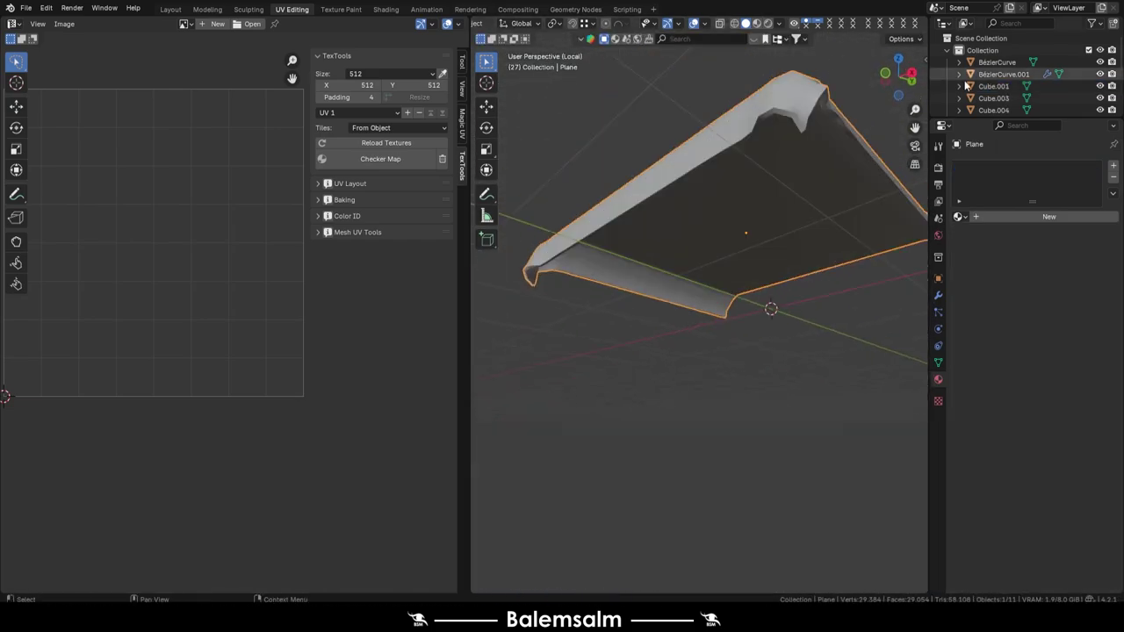
- Create a new material for the blanket and save the file
left_click(997, 216)
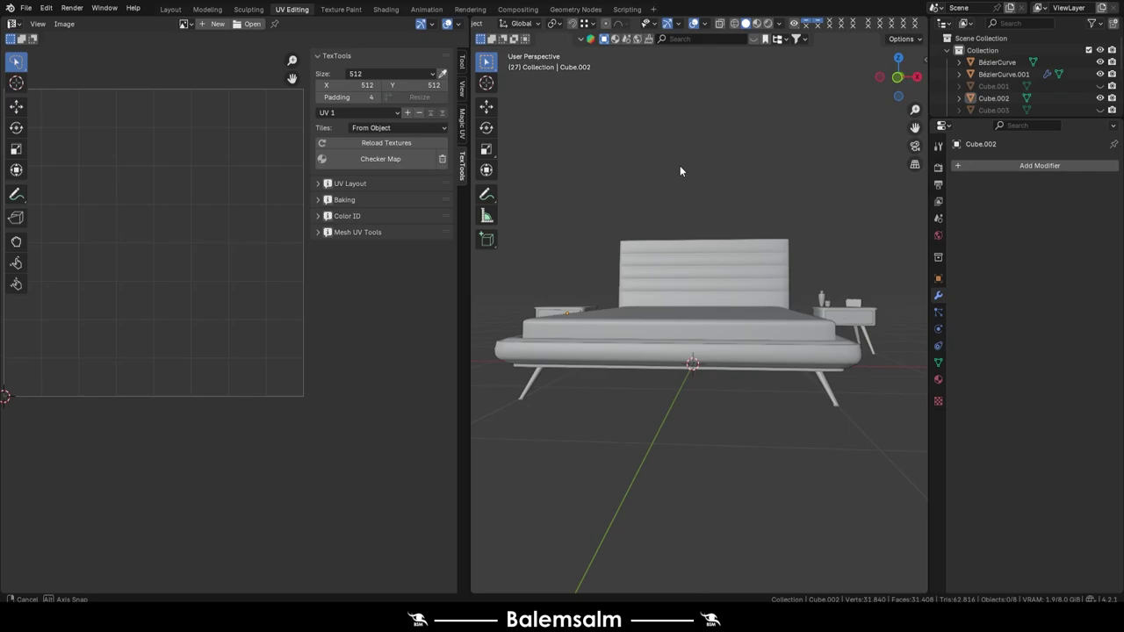
key("ctrl+s")
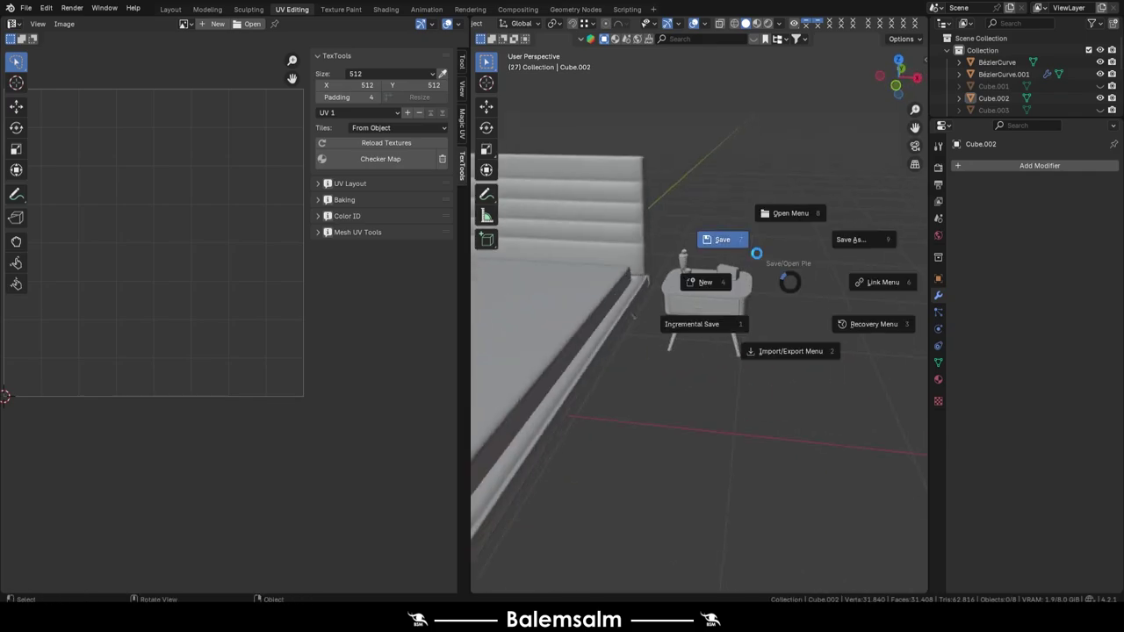
middle_click_drag(527, 334, 565, 346)
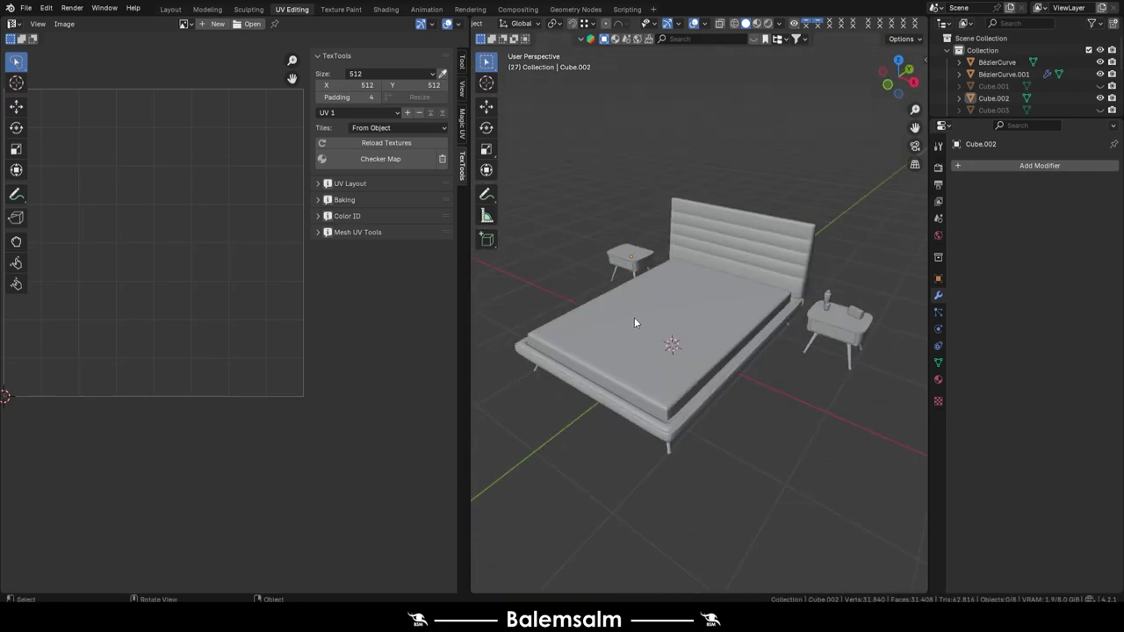
middle_click_drag(634, 322, 698, 248)
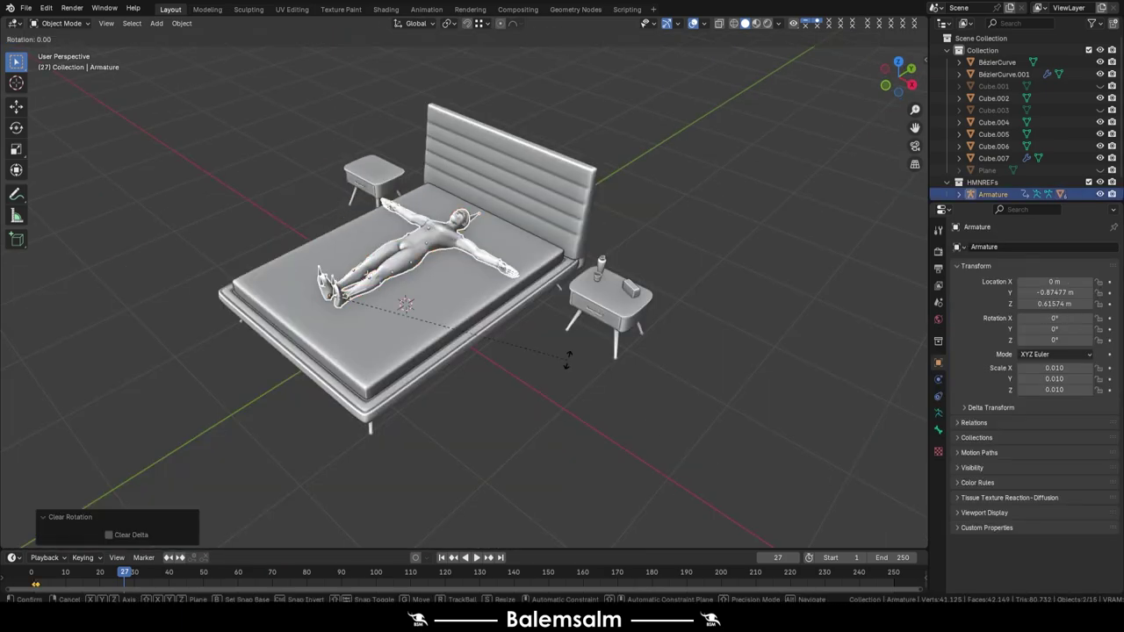
- Rotate the human reference figure 90° about X and clear its location to the origin
type("x90")
key("Return")
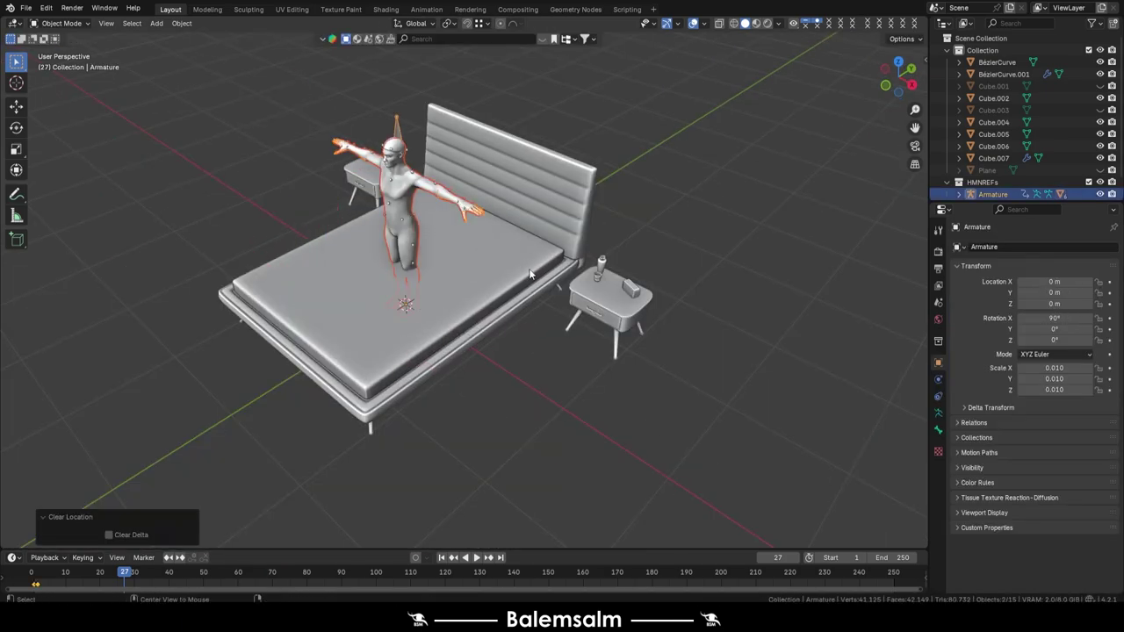
key("alt+g")
key("KP_Divide")
key("shift+a")
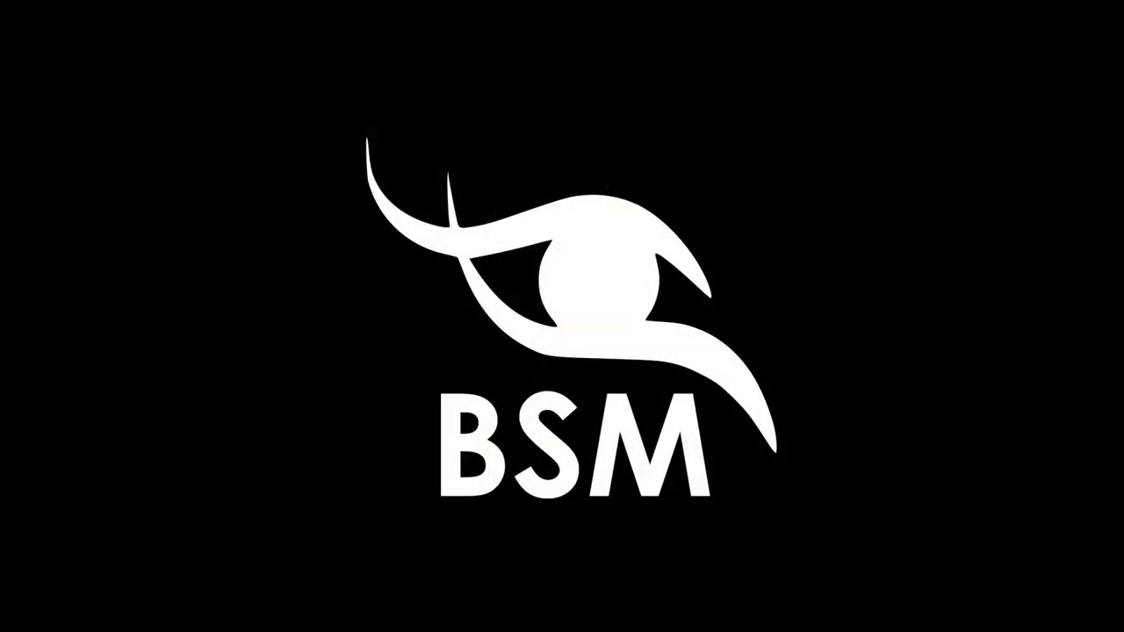